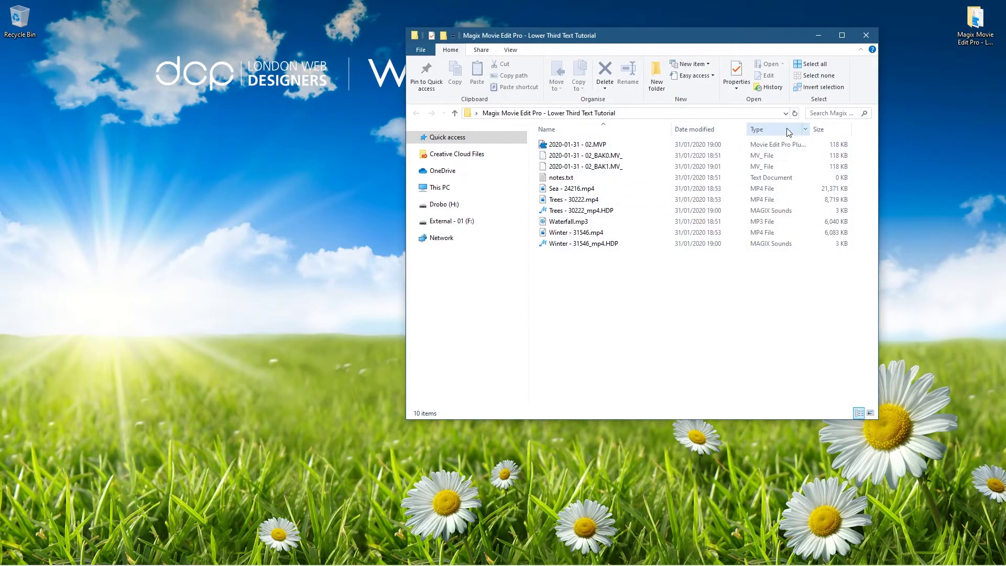
Sort the tutorial folder by Type and select Waterfall.mp3 and Trees - 30222.mp4.
{"action": "left_click", "coordinate": [787, 128]}
{"action": "mouse_move", "coordinate": [534, 186]}
{"action": "left_mouse_down"}
{"action": "mouse_move", "coordinate": [572, 223]}
{"action": "mouse_move", "coordinate": [573, 212]}
{"action": "left_mouse_up"}
{"action": "left_click", "coordinate": [570, 179]}
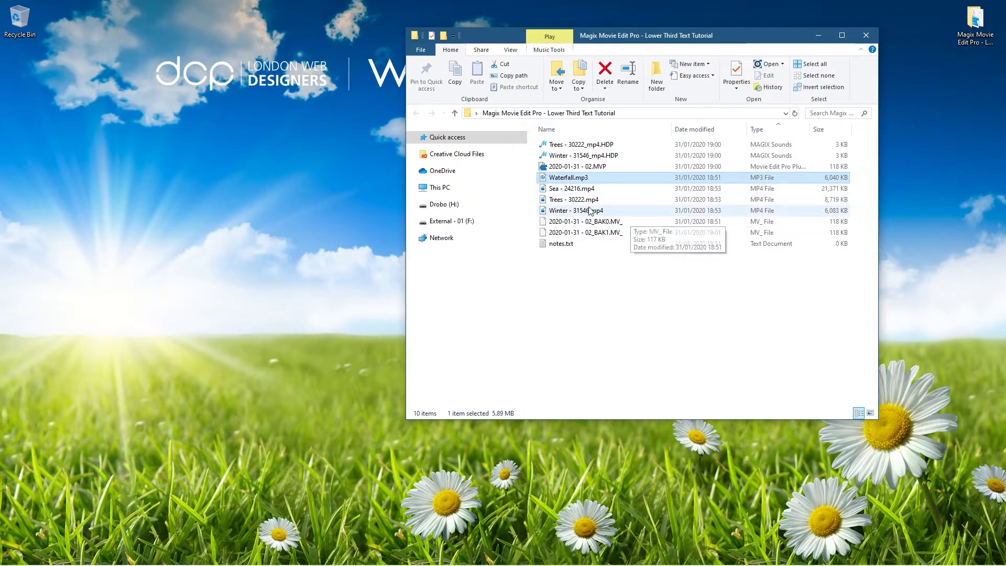
{"action": "left_click", "coordinate": [573, 200]}
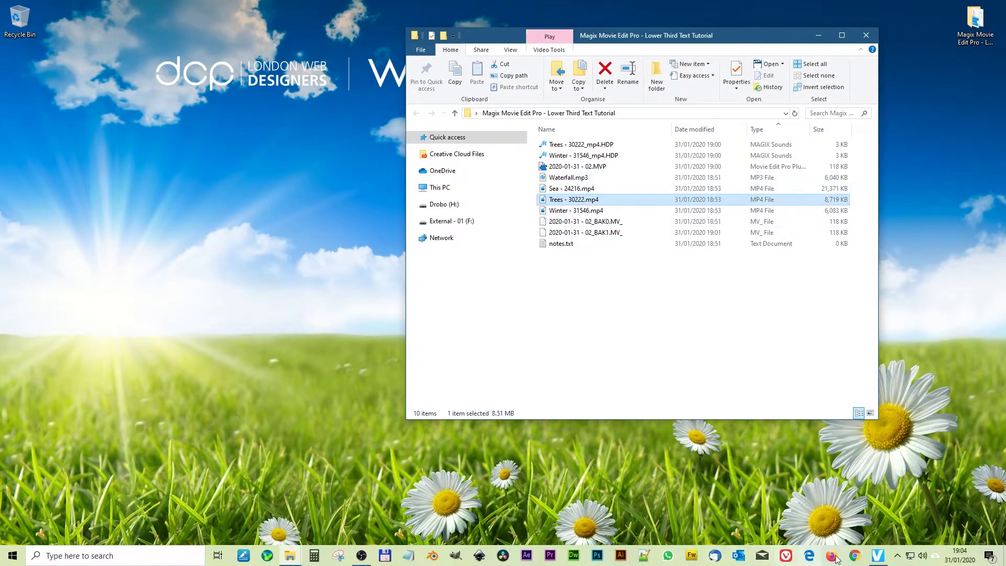
Bring Movie Edit Pro forward, then return to Explorer and select Sea - 24216.mp4.
{"action": "left_click", "coordinate": [877, 555]}
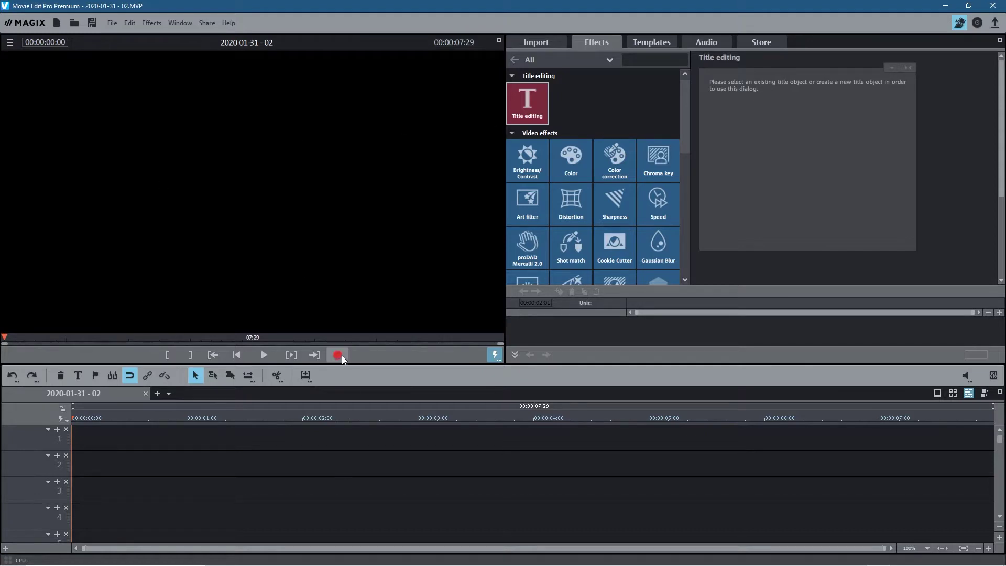
{"action": "key", "text": "alt+Tab"}
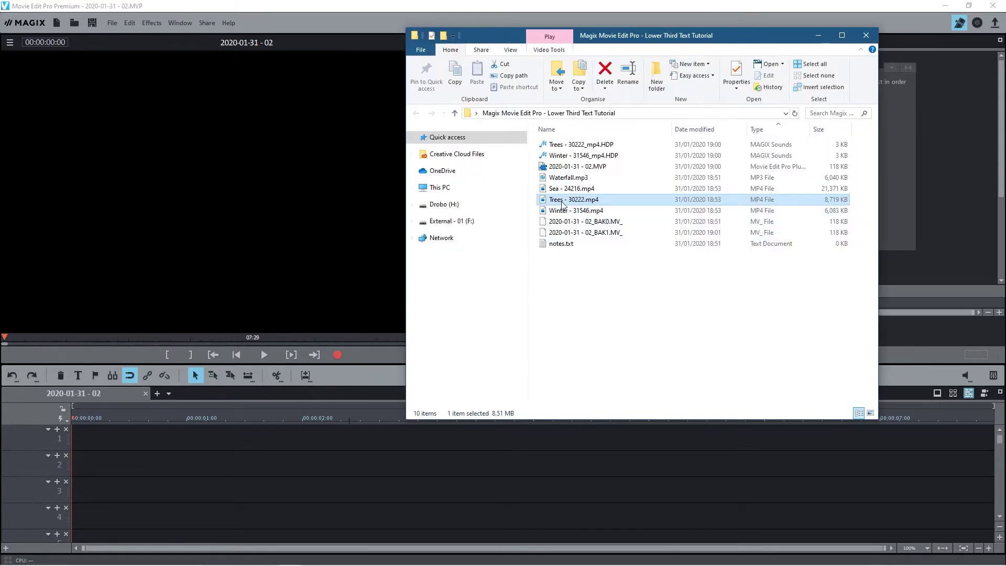
{"action": "left_click", "coordinate": [563, 190]}
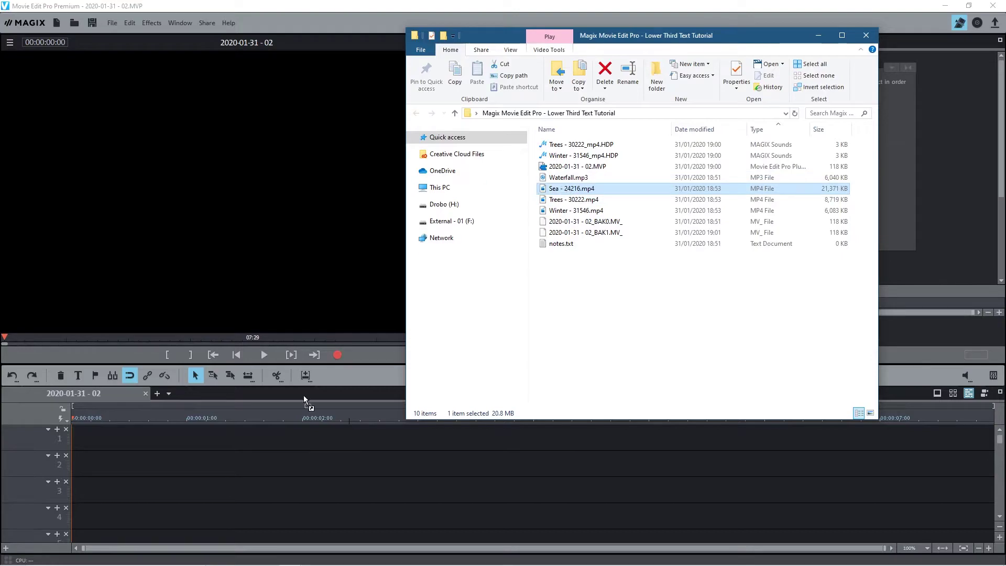
Place the Sea clip on track 1 and set the playhead to 12 seconds.
{"action": "left_click_drag", "start_coordinate": [303, 395], "coordinate": [106, 448]}
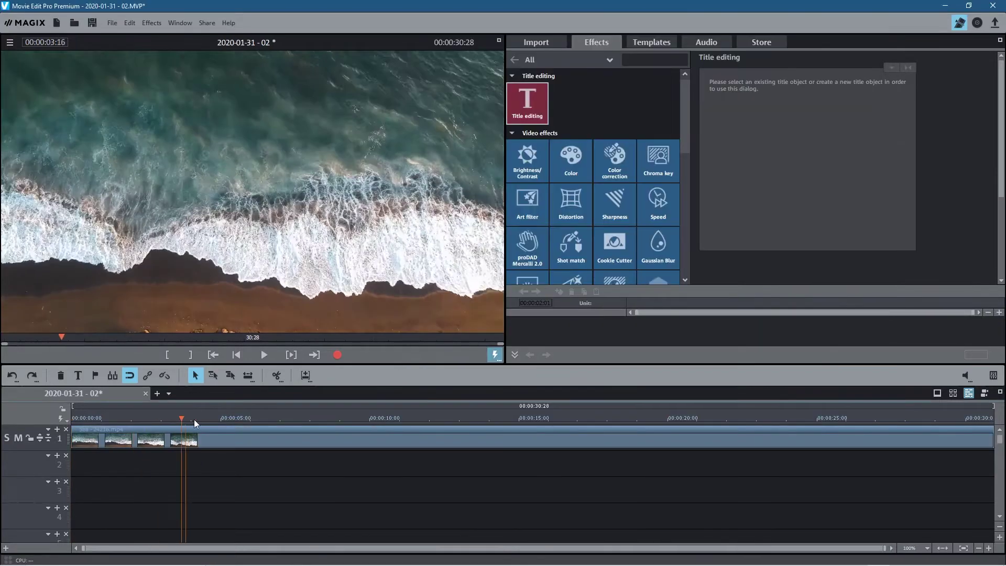
{"action": "mouse_move", "coordinate": [194, 419]}
{"action": "left_mouse_down"}
{"action": "mouse_move", "coordinate": [450, 404]}
{"action": "mouse_move", "coordinate": [423, 405]}
{"action": "left_mouse_up"}
{"action": "key", "text": "Right"}
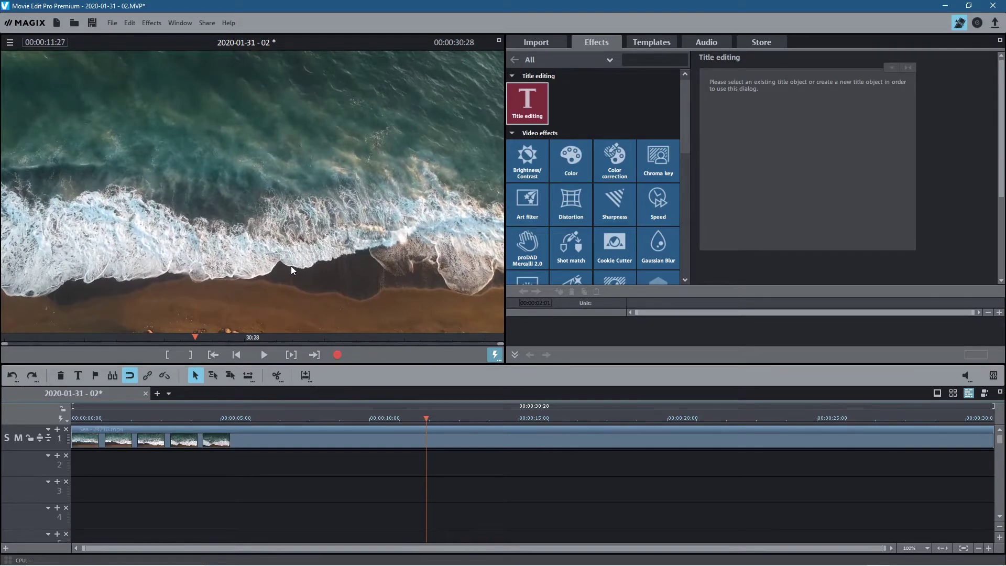
{"action": "key", "text": "Right"}
{"action": "key", "text": "Right"}
{"action": "key", "text": "Right"}
{"action": "key", "text": "Right"}
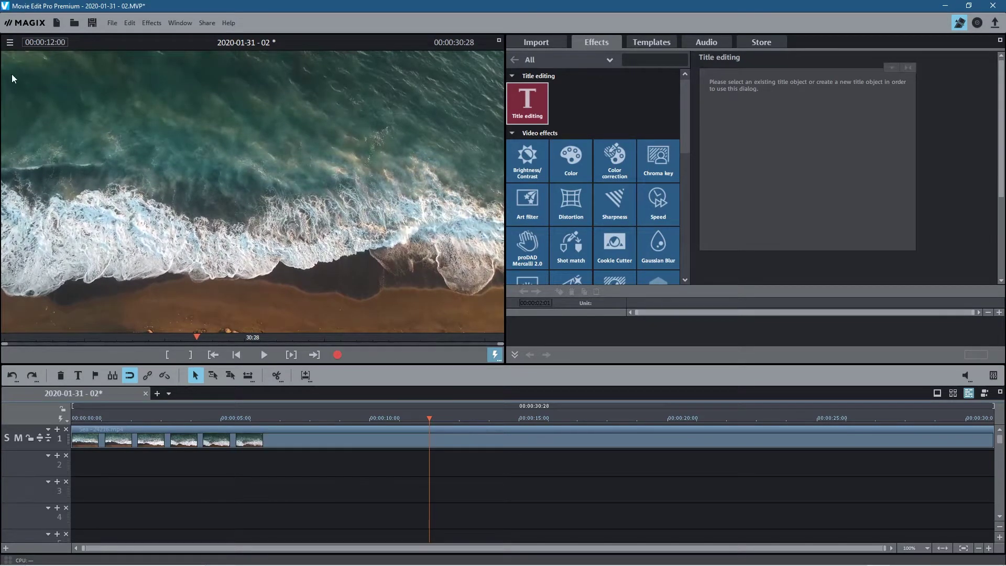
Split the Sea clip at 12 seconds, delete the remainder, and save the project.
{"action": "left_click", "coordinate": [276, 375]}
{"action": "left_click", "coordinate": [480, 435]}
{"action": "key", "text": "Delete"}
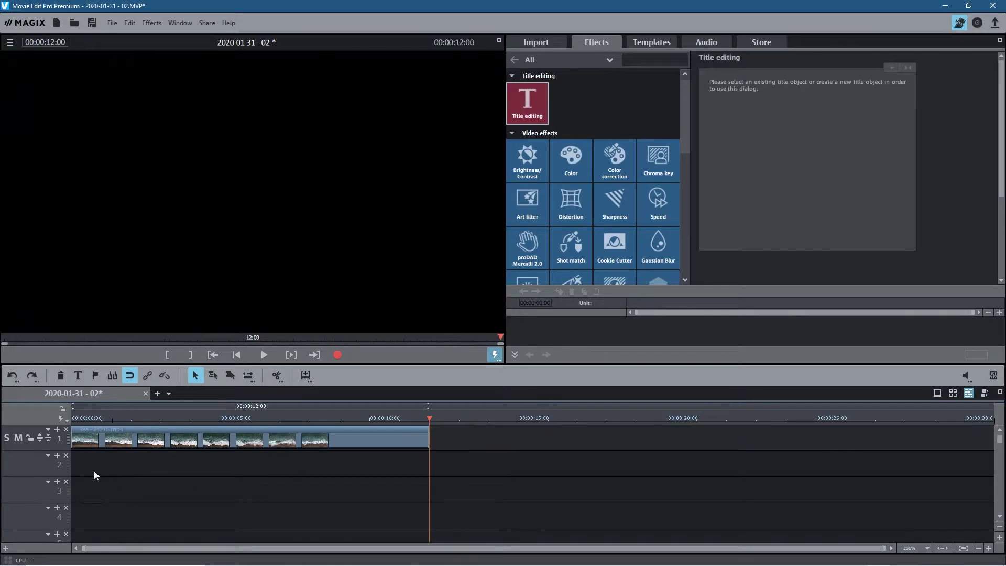
{"action": "left_click_drag", "start_coordinate": [426, 422], "coordinate": [234, 426]}
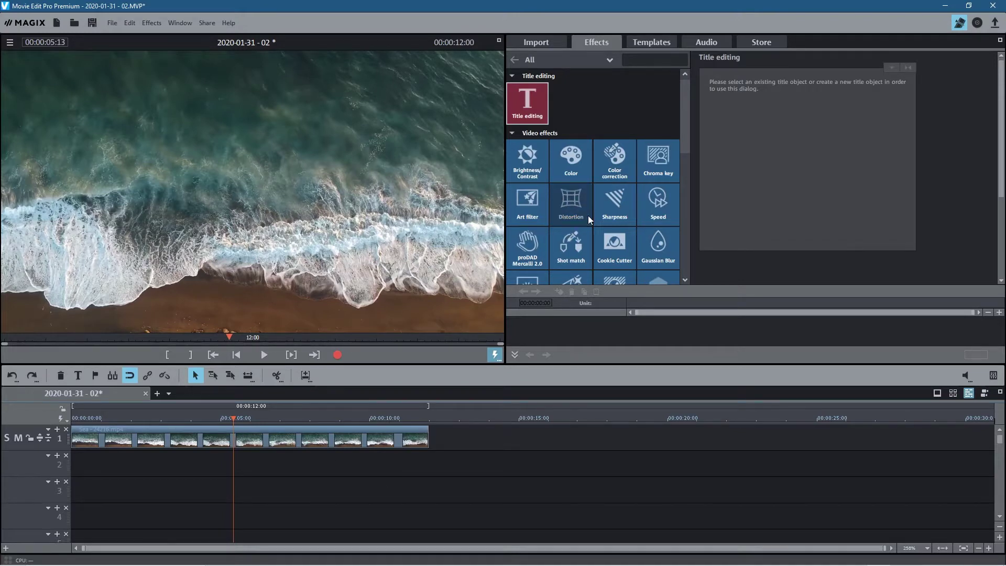
{"action": "key", "text": "ctrl+s"}
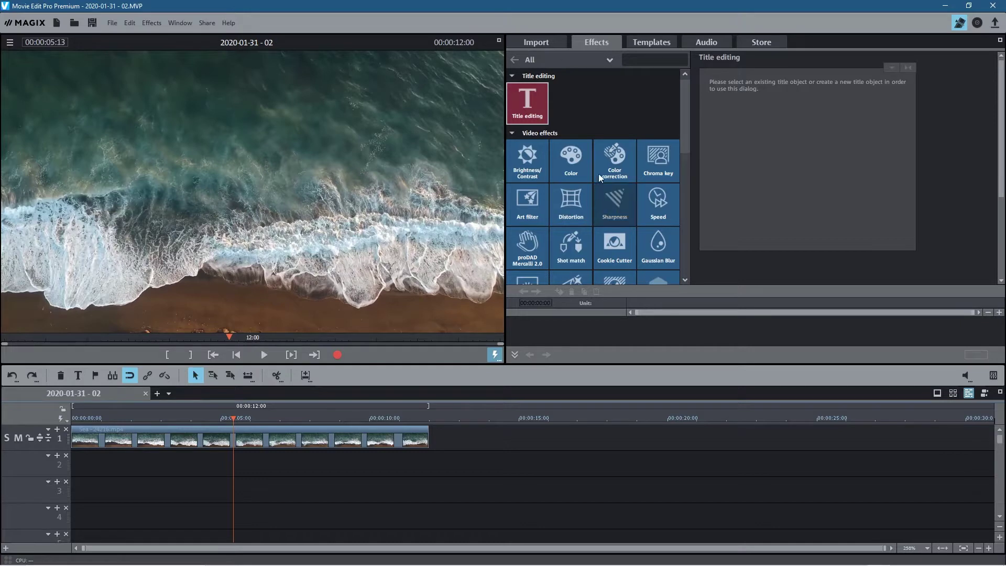
Browse the title template categories, from 3D Static Basic to Captions Basic.
{"action": "left_click", "coordinate": [646, 45]}
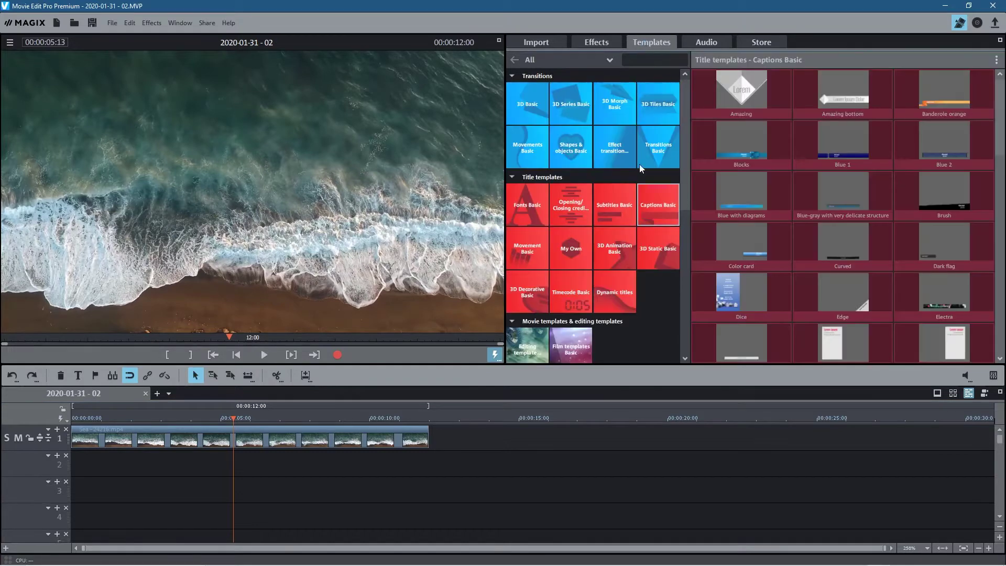
{"action": "left_click", "coordinate": [662, 250]}
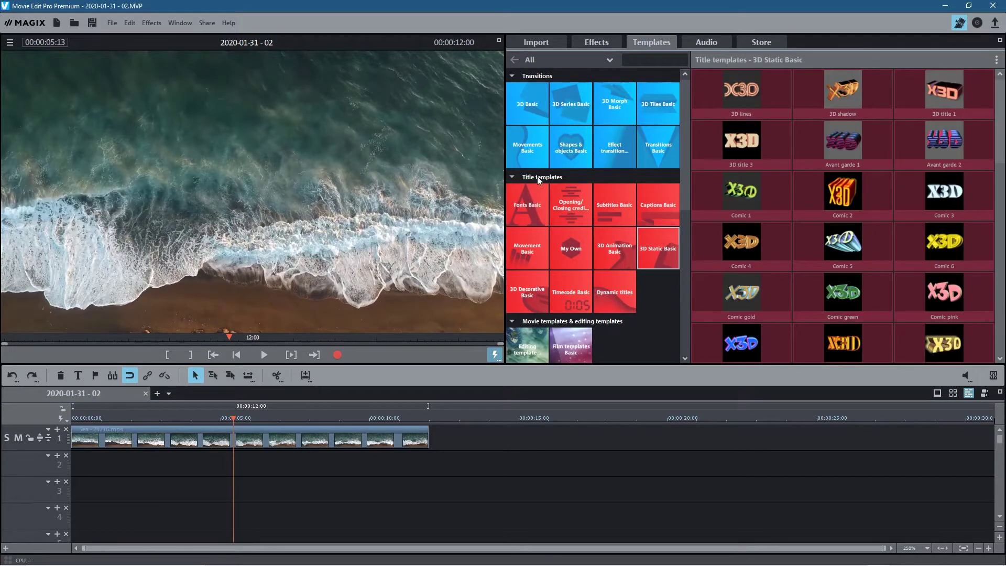
{"action": "left_click", "coordinate": [535, 227]}
{"action": "left_click", "coordinate": [526, 257]}
{"action": "left_click", "coordinate": [575, 254]}
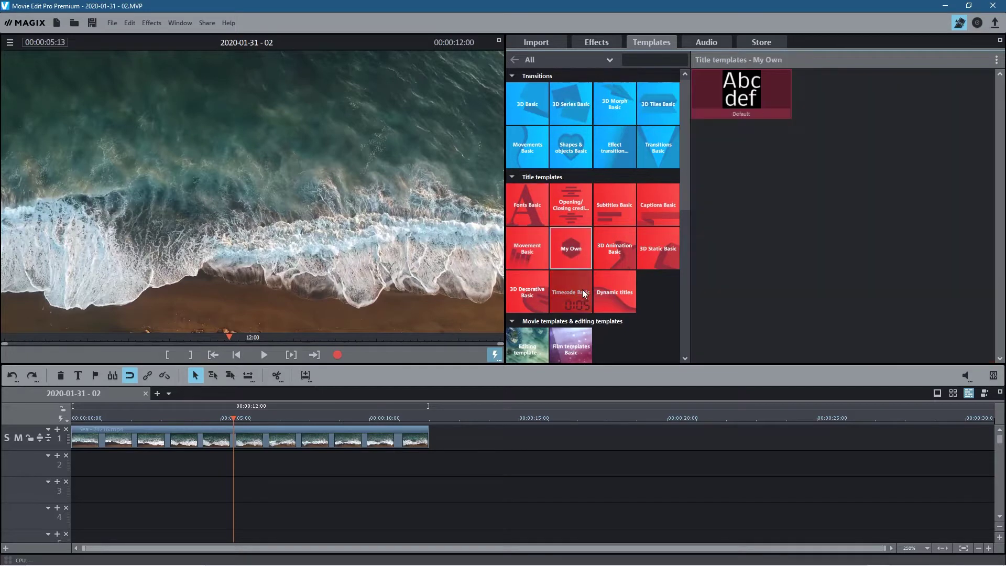
{"action": "left_click", "coordinate": [582, 289]}
{"action": "left_click", "coordinate": [655, 210]}
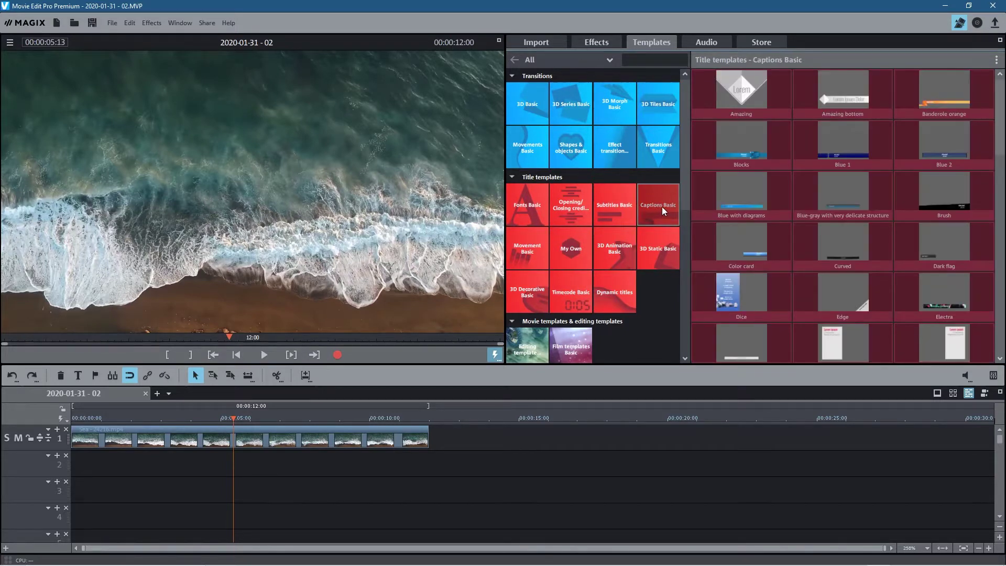
{"action": "mouse_move", "coordinate": [842, 142]}
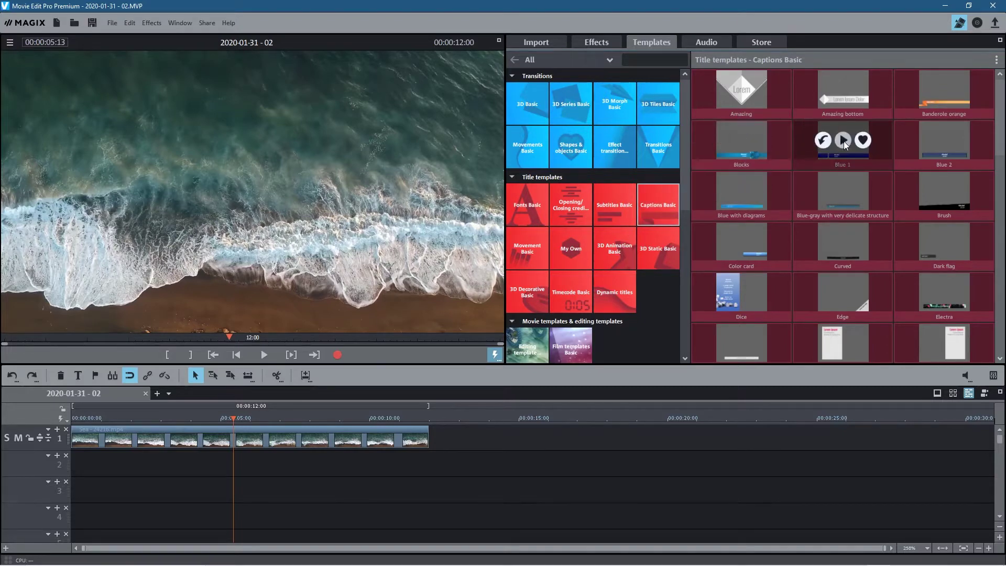
Preview the Blue 1 and Dice captions, then place the Blocks caption on track 2.
{"action": "left_click", "coordinate": [843, 141]}
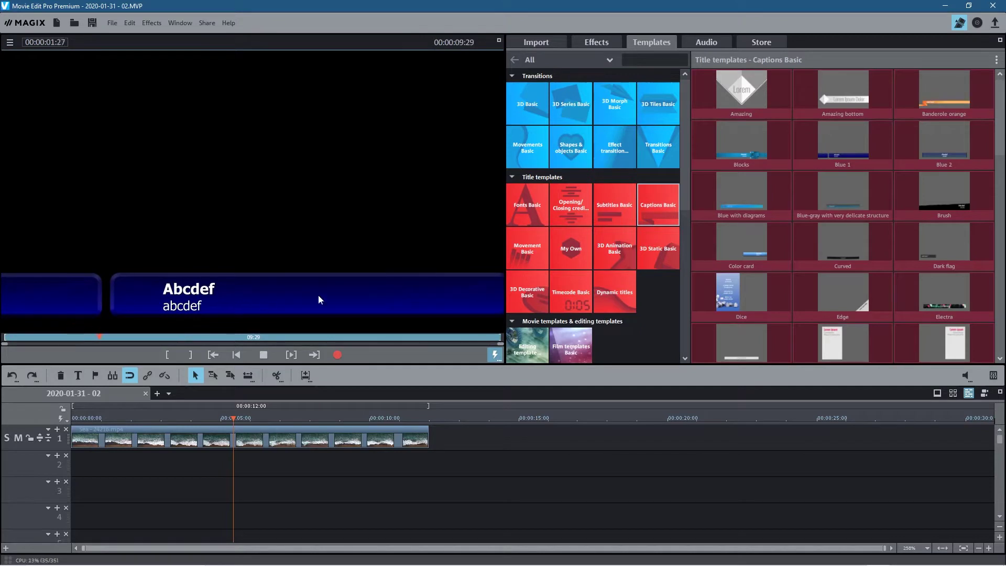
{"action": "mouse_move", "coordinate": [741, 295]}
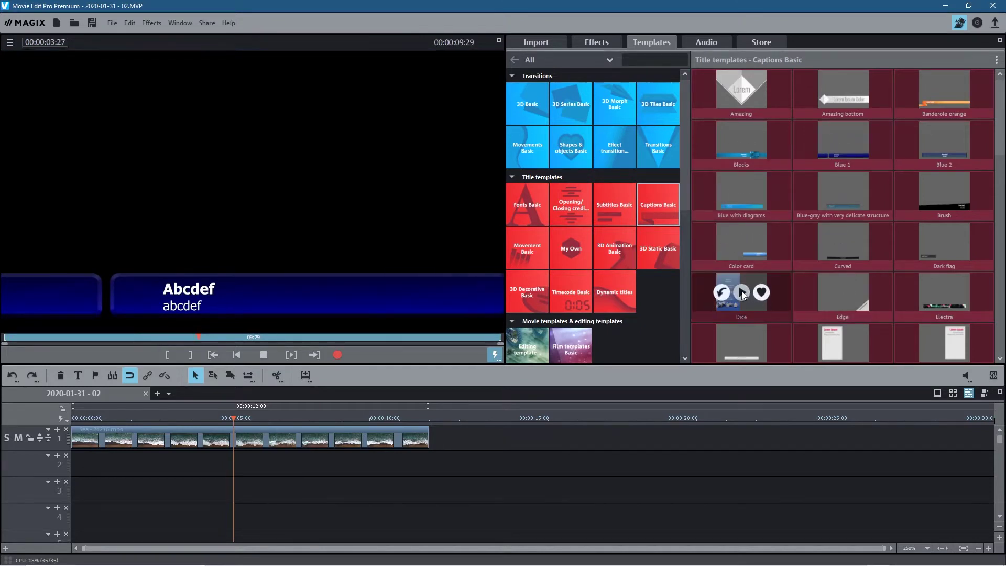
{"action": "left_click", "coordinate": [742, 291]}
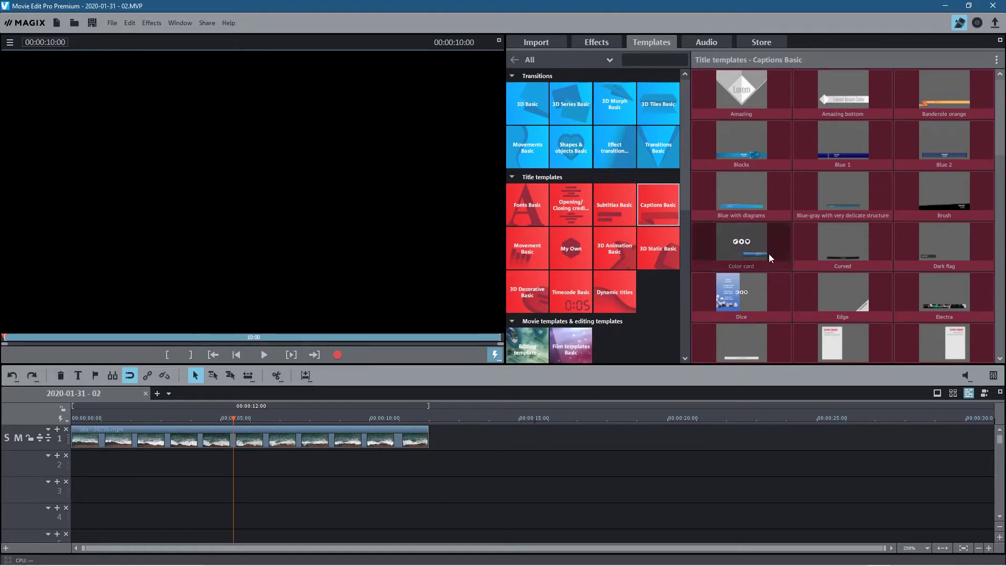
{"action": "left_click", "coordinate": [162, 460]}
{"action": "mouse_move", "coordinate": [741, 293]}
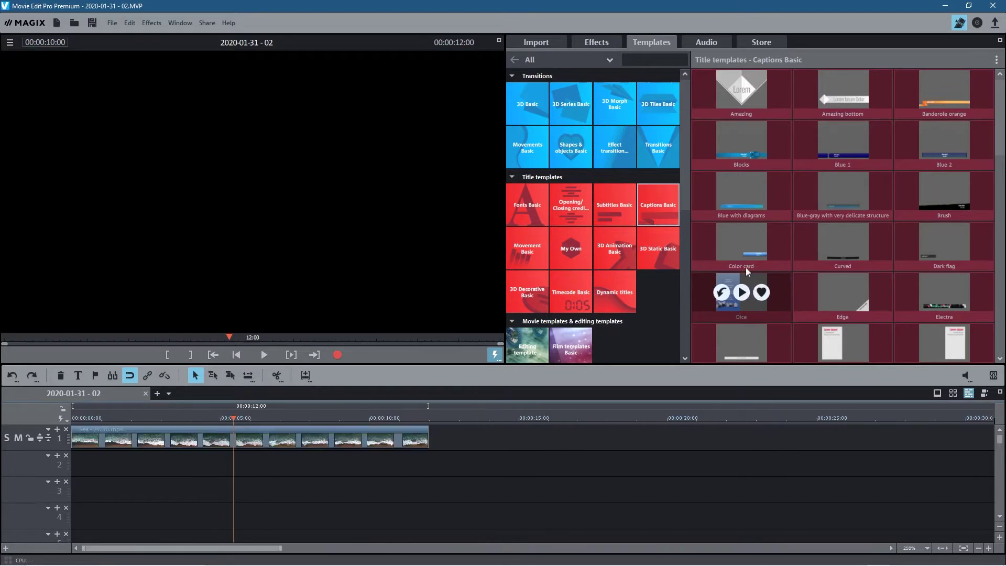
{"action": "scroll", "coordinate": [960, 226], "scroll_direction": "down", "scroll_amount": 1}
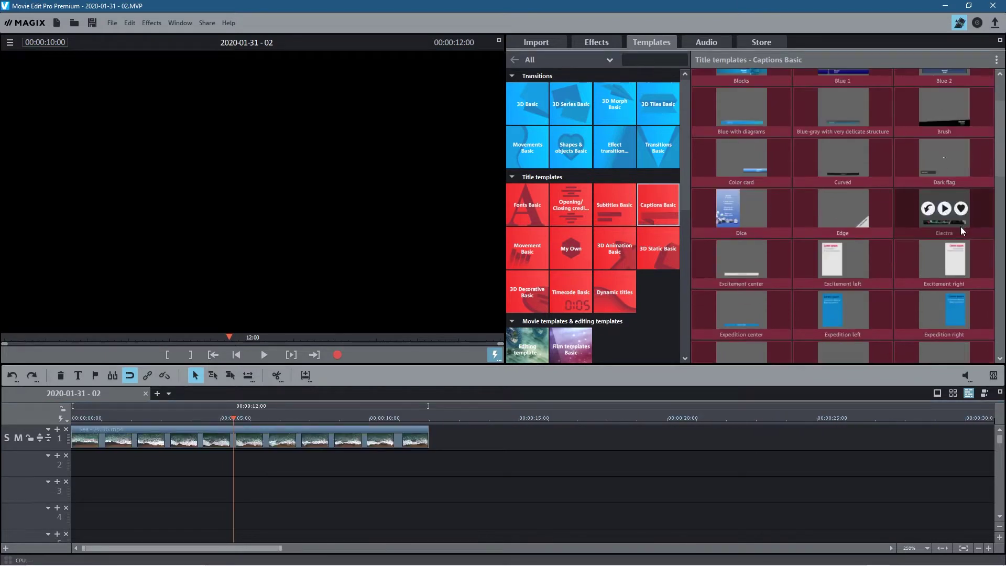
{"action": "scroll", "coordinate": [934, 286], "scroll_direction": "down", "scroll_amount": 2}
{"action": "scroll", "coordinate": [899, 300], "scroll_direction": "down", "scroll_amount": 2}
{"action": "scroll", "coordinate": [897, 296], "scroll_direction": "down", "scroll_amount": 1}
{"action": "scroll", "coordinate": [897, 295], "scroll_direction": "down", "scroll_amount": 1}
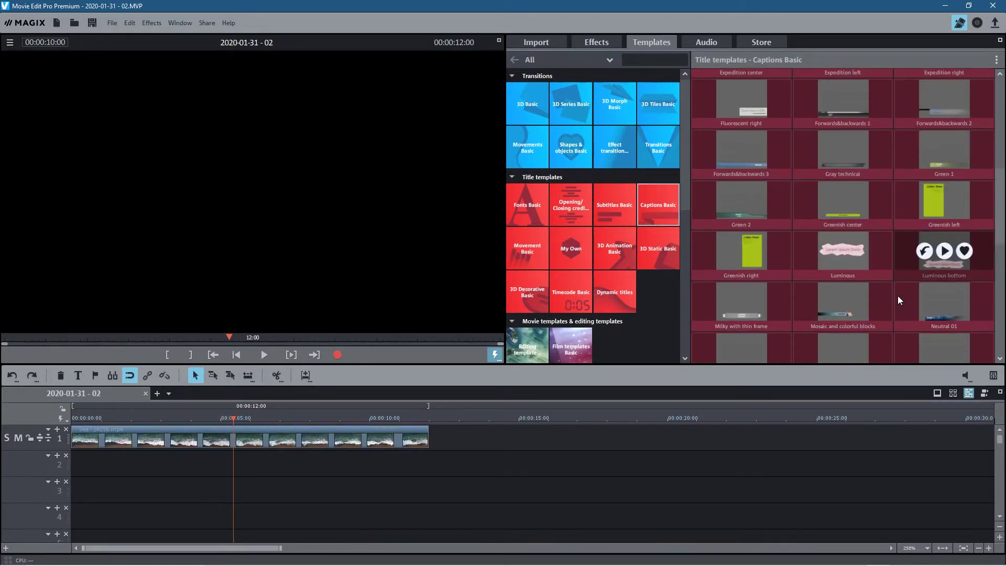
{"action": "scroll", "coordinate": [898, 296], "scroll_direction": "down", "scroll_amount": 1}
{"action": "scroll", "coordinate": [897, 295], "scroll_direction": "down", "scroll_amount": 1}
{"action": "scroll", "coordinate": [896, 294], "scroll_direction": "down", "scroll_amount": 1}
{"action": "scroll", "coordinate": [896, 295], "scroll_direction": "down", "scroll_amount": 1}
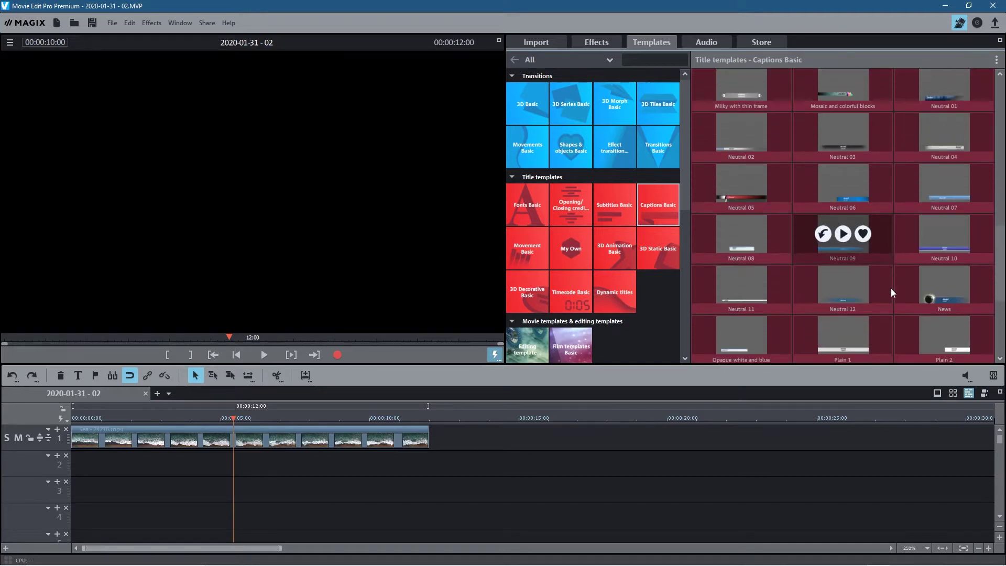
{"action": "scroll", "coordinate": [892, 291], "scroll_direction": "down", "scroll_amount": 1}
{"action": "scroll", "coordinate": [891, 290], "scroll_direction": "down", "scroll_amount": 1}
{"action": "scroll", "coordinate": [892, 291], "scroll_direction": "down", "scroll_amount": 1}
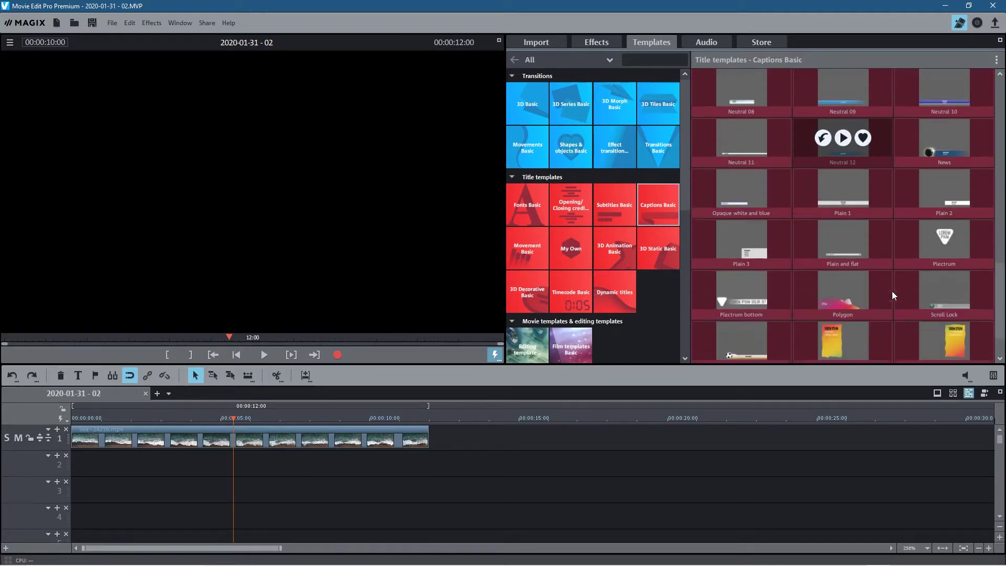
{"action": "scroll", "coordinate": [892, 291], "scroll_direction": "down", "scroll_amount": 1}
{"action": "scroll", "coordinate": [892, 291], "scroll_direction": "up", "scroll_amount": 1}
{"action": "scroll", "coordinate": [888, 252], "scroll_direction": "up", "scroll_amount": 3}
{"action": "scroll", "coordinate": [884, 214], "scroll_direction": "up", "scroll_amount": 2}
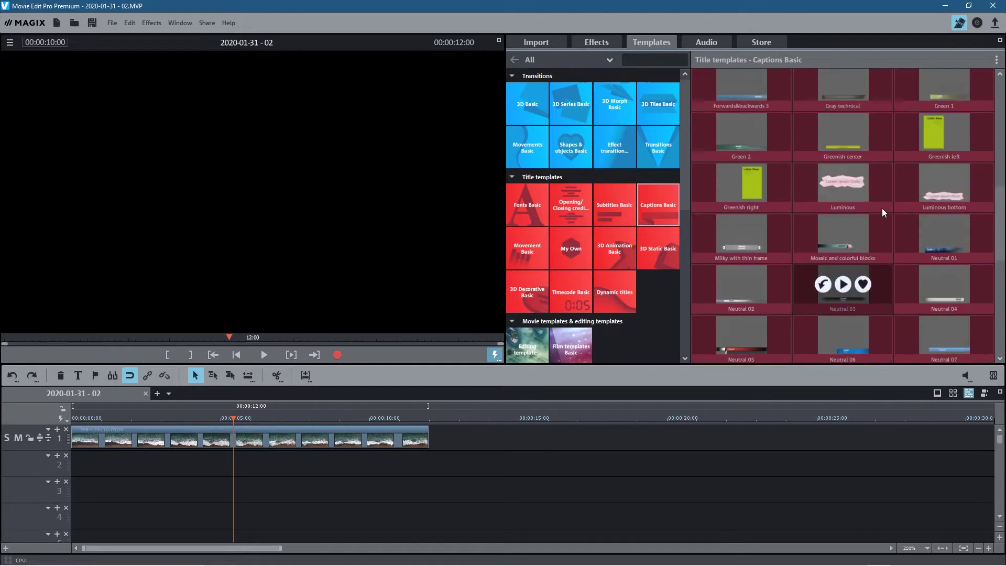
{"action": "scroll", "coordinate": [883, 209], "scroll_direction": "up", "scroll_amount": 2}
{"action": "scroll", "coordinate": [882, 207], "scroll_direction": "up", "scroll_amount": 2}
{"action": "scroll", "coordinate": [882, 207], "scroll_direction": "up", "scroll_amount": 1}
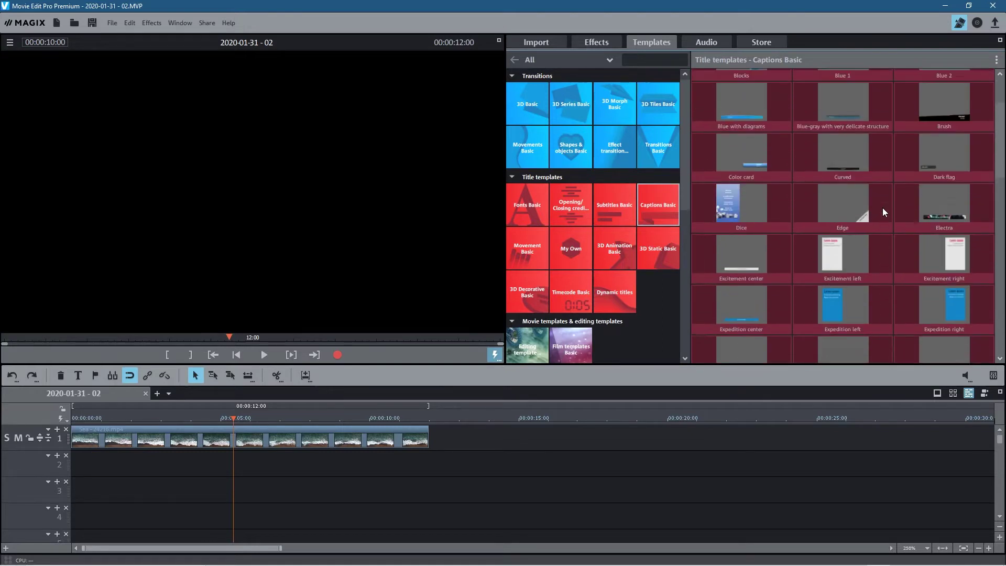
{"action": "scroll", "coordinate": [882, 208], "scroll_direction": "up", "scroll_amount": 1}
{"action": "scroll", "coordinate": [882, 207], "scroll_direction": "up", "scroll_amount": 1}
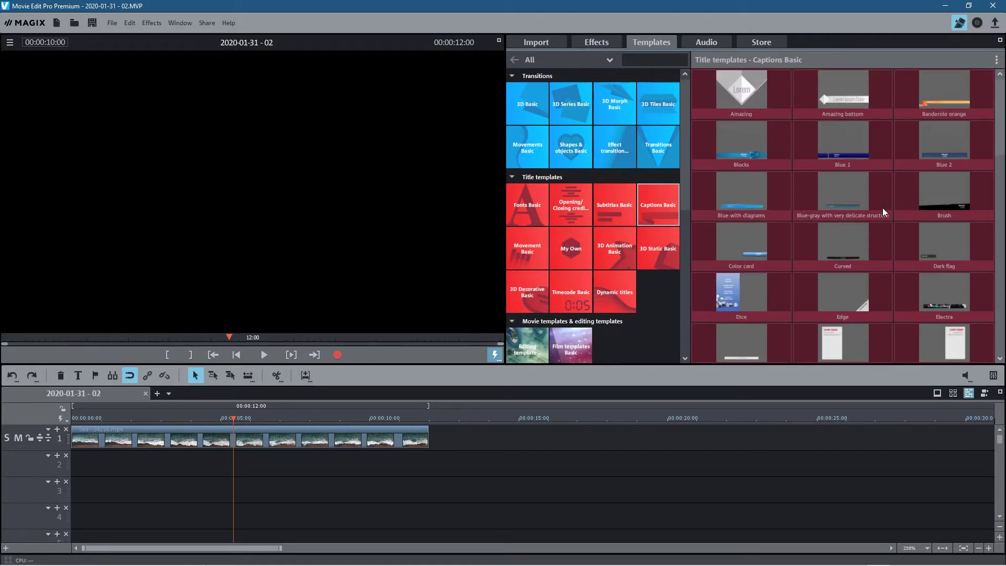
{"action": "mouse_move", "coordinate": [741, 140]}
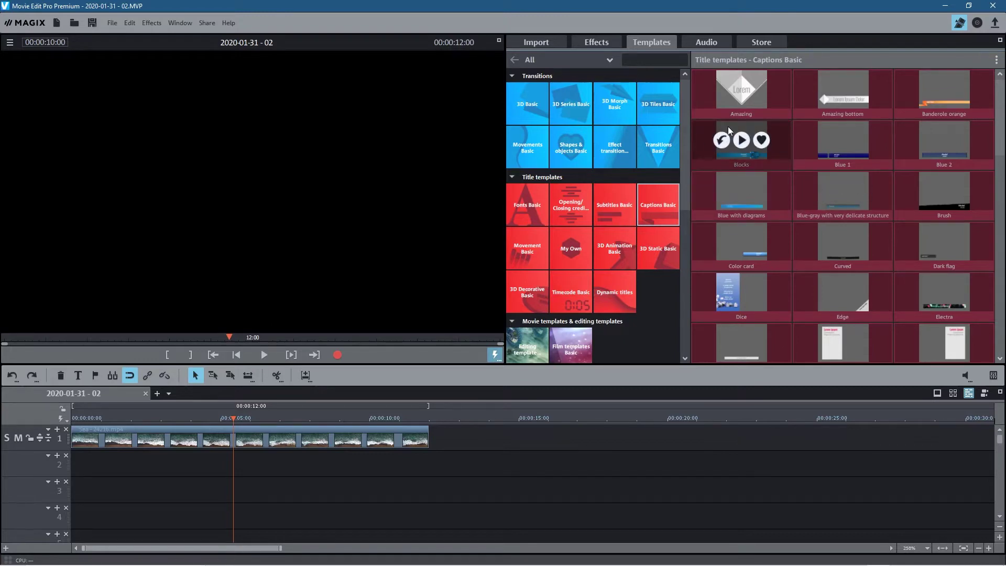
{"action": "left_click_drag", "start_coordinate": [728, 127], "coordinate": [92, 471]}
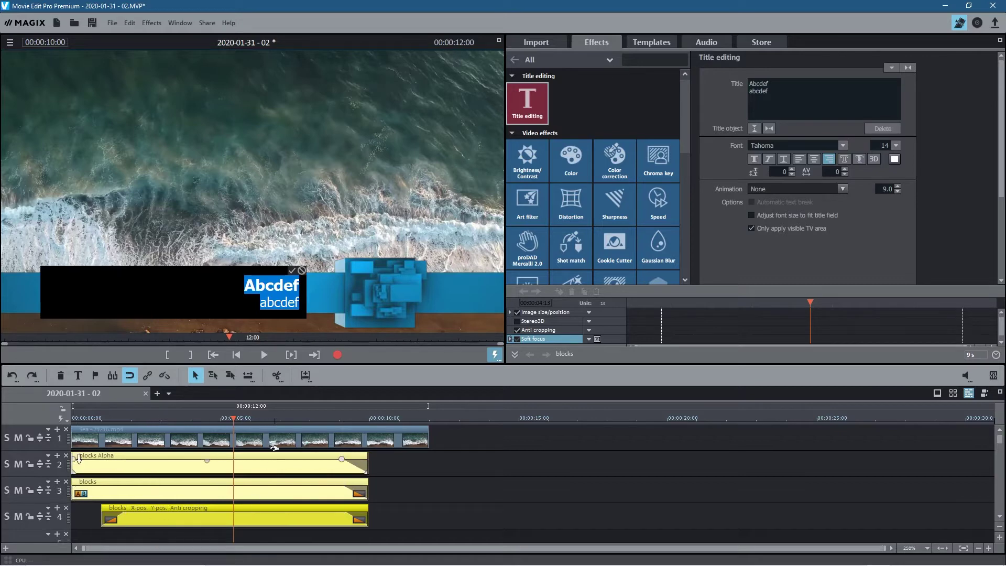
Scrub back to about 00:00:04:02, where the full Blocks caption shows, for text editing.
{"action": "left_click", "coordinate": [101, 418]}
{"action": "left_click_drag", "start_coordinate": [99, 417], "coordinate": [295, 455]}
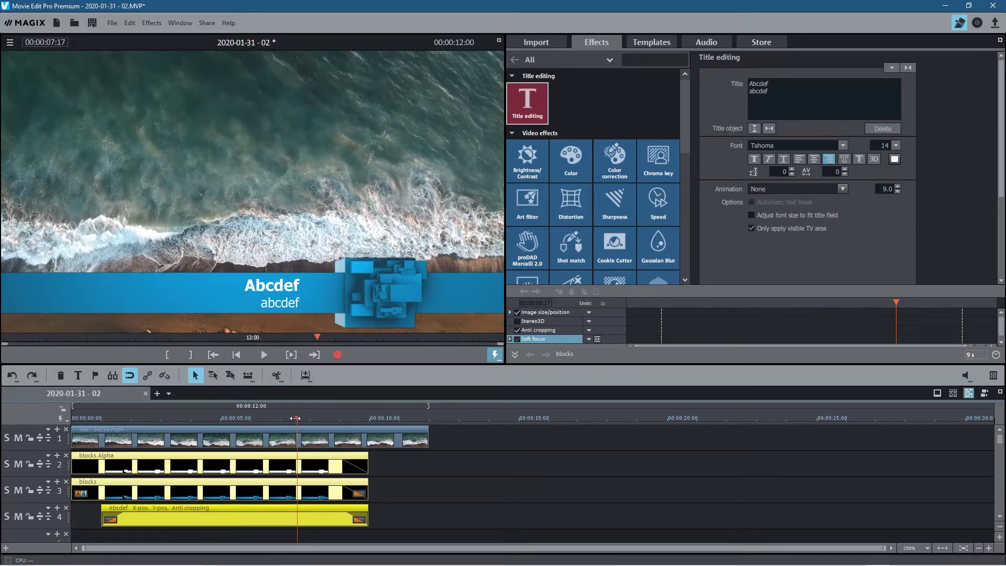
{"action": "left_click_drag", "start_coordinate": [295, 418], "coordinate": [192, 419]}
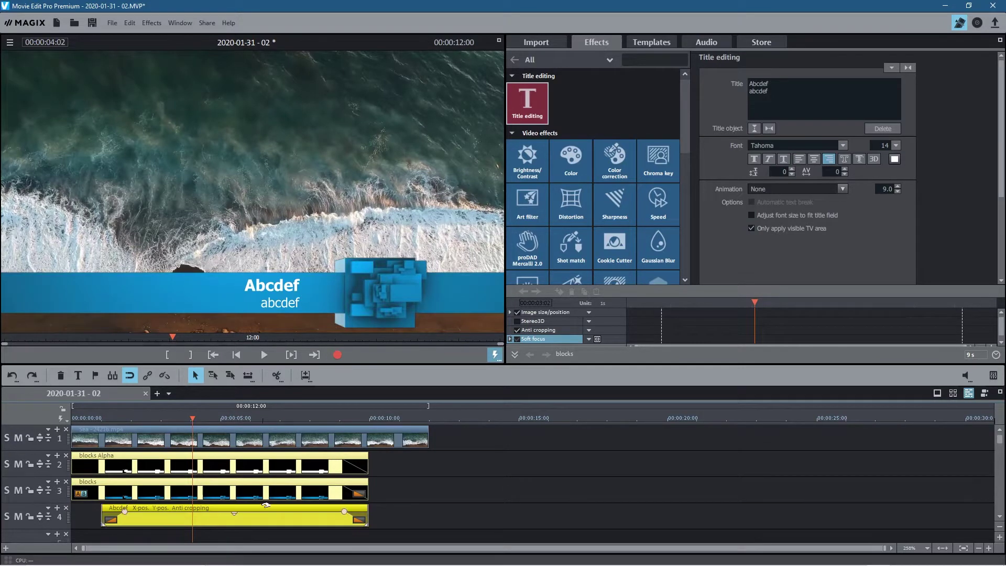
{"action": "left_click", "coordinate": [763, 104]}
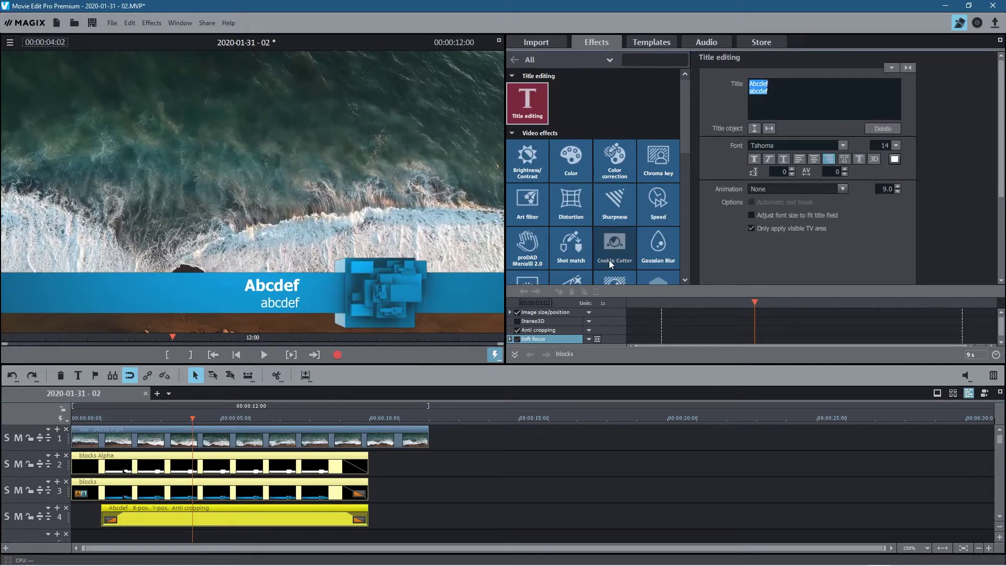
{"action": "type", "text": "Sea"}
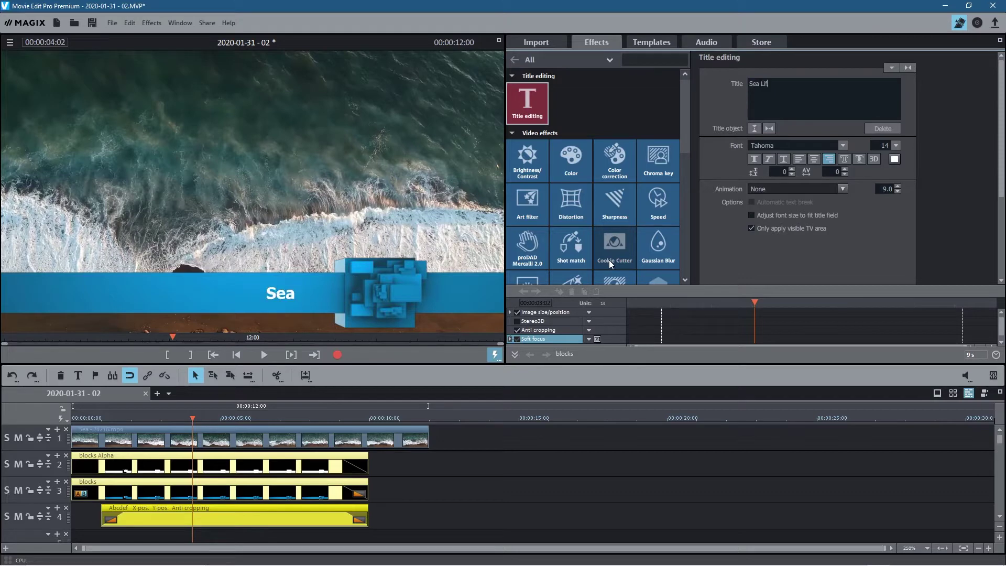
{"action": "type", "text": " Lif"}
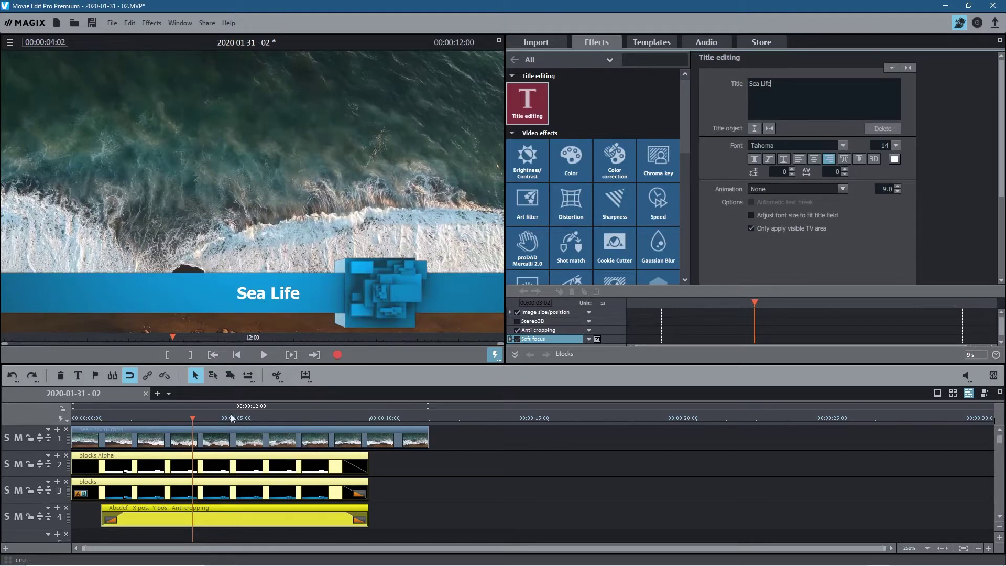
Replay the Sea Life caption from the start, save the project, and select the Trees clip.
{"action": "key", "text": "Home"}
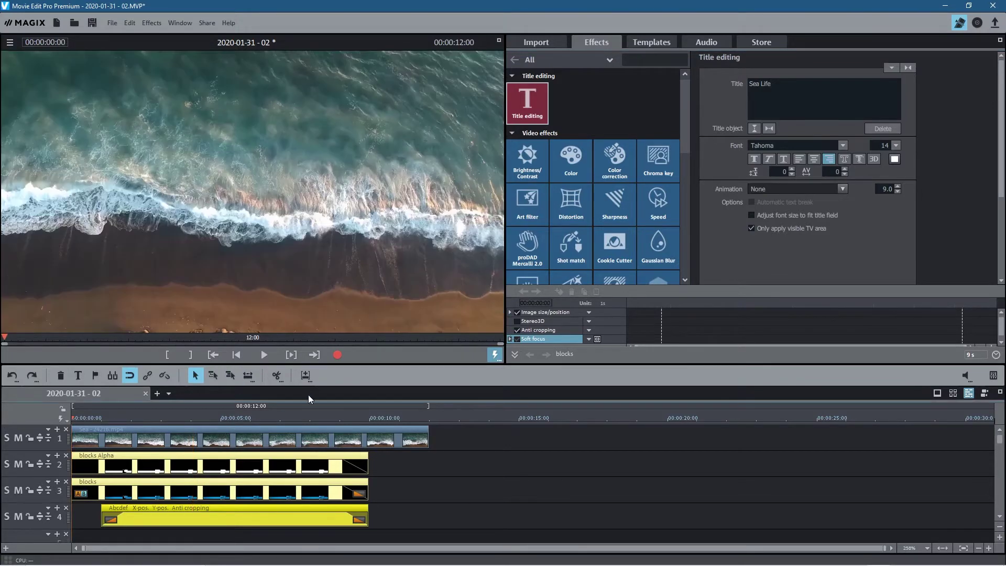
{"action": "left_click", "coordinate": [263, 354]}
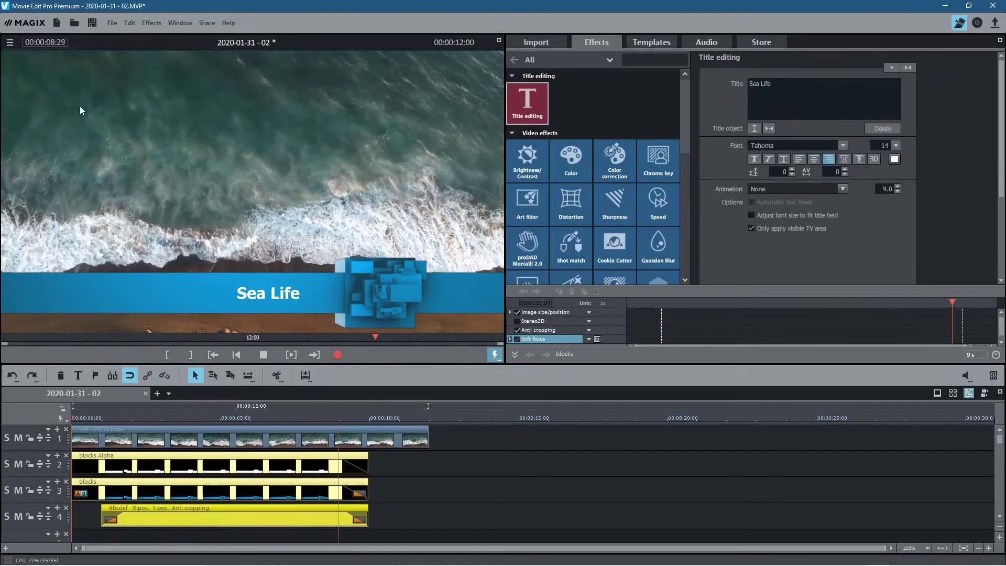
{"action": "left_click", "coordinate": [92, 22]}
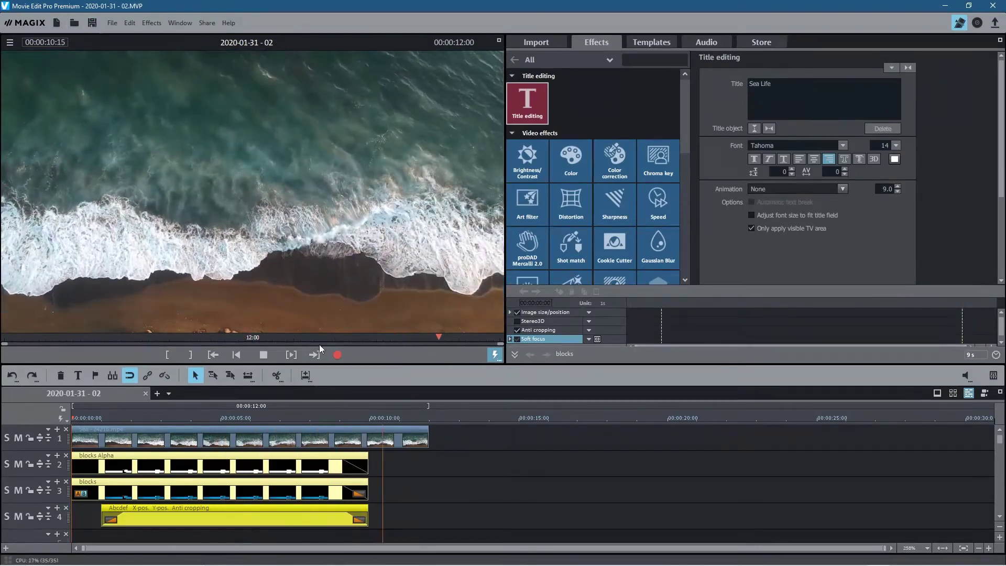
{"action": "left_click", "coordinate": [265, 353]}
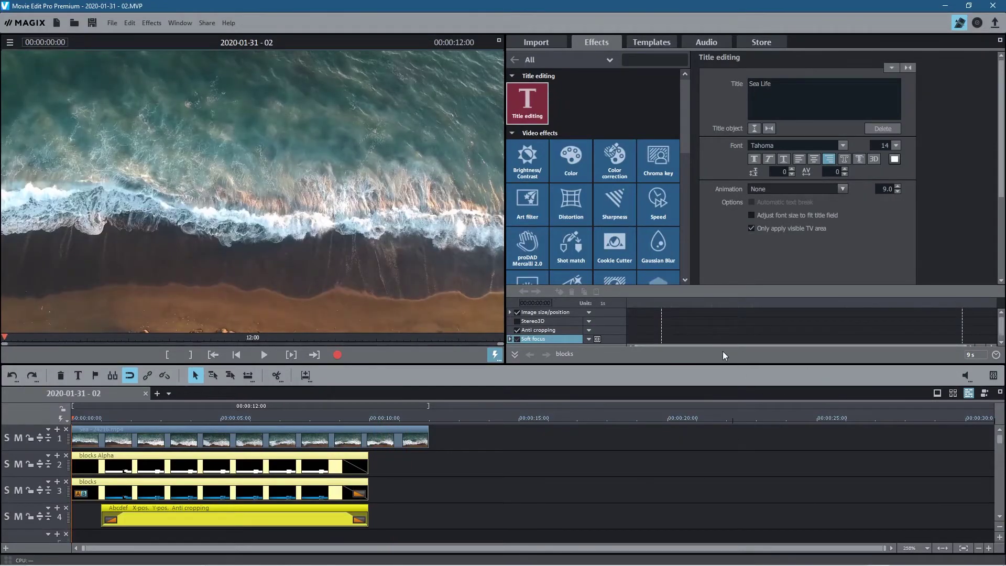
{"action": "key", "text": "alt+Tab"}
{"action": "left_click", "coordinate": [574, 199]}
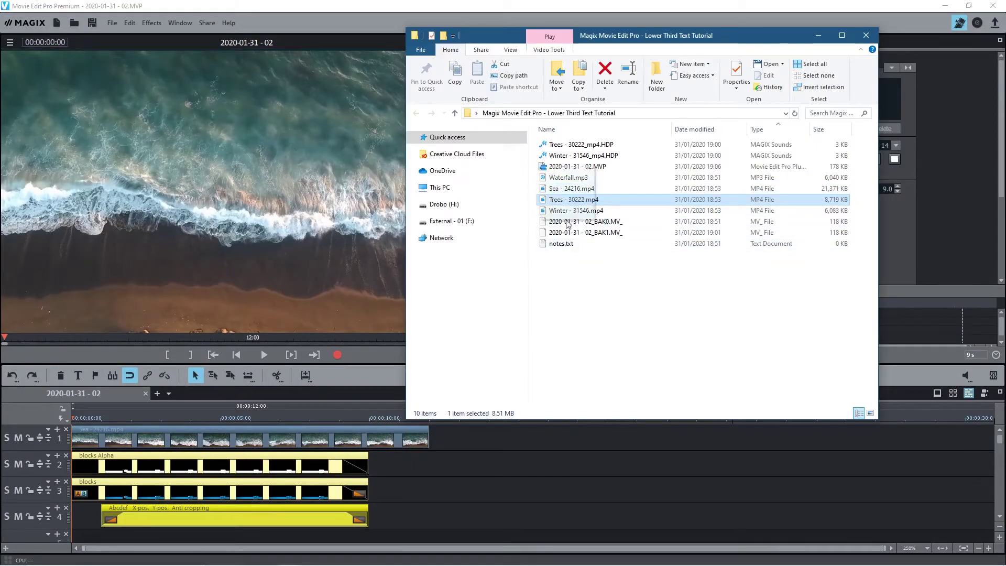
Add the Trees clip to track 1, slightly overlapping the end of the Sea clip.
{"action": "left_click_drag", "start_coordinate": [567, 225], "coordinate": [513, 444]}
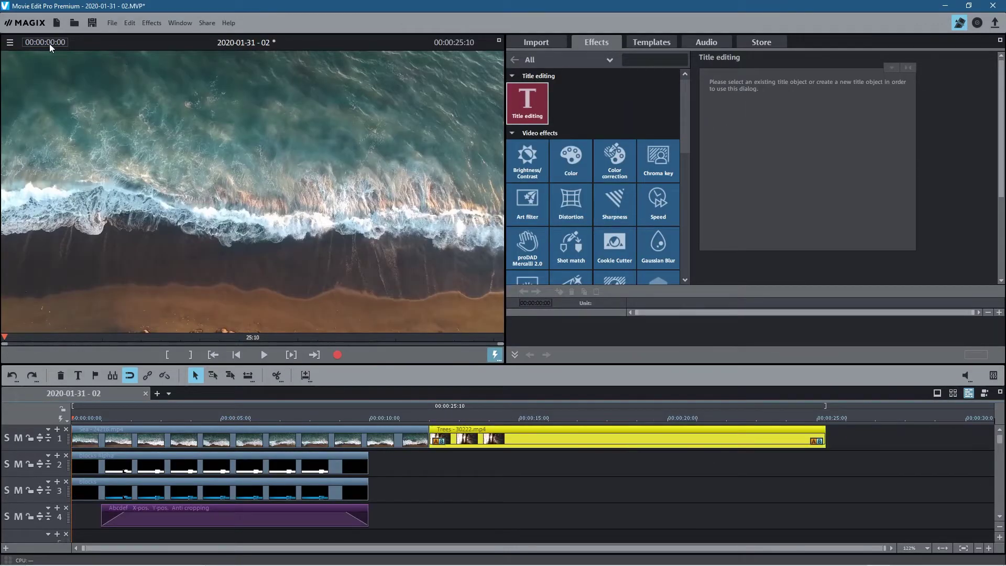
{"action": "left_click_drag", "start_coordinate": [469, 431], "coordinate": [436, 438]}
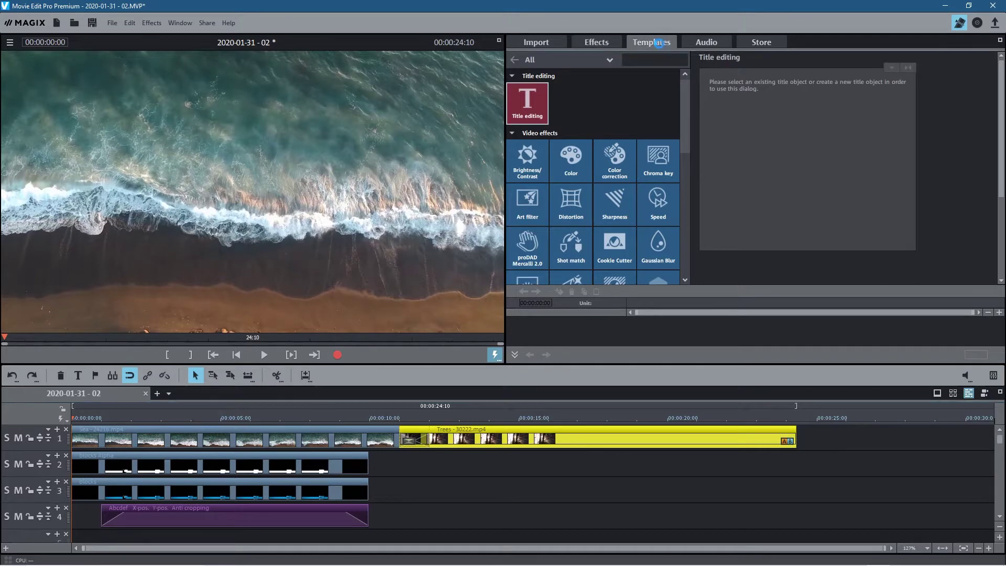
{"action": "left_click", "coordinate": [651, 43]}
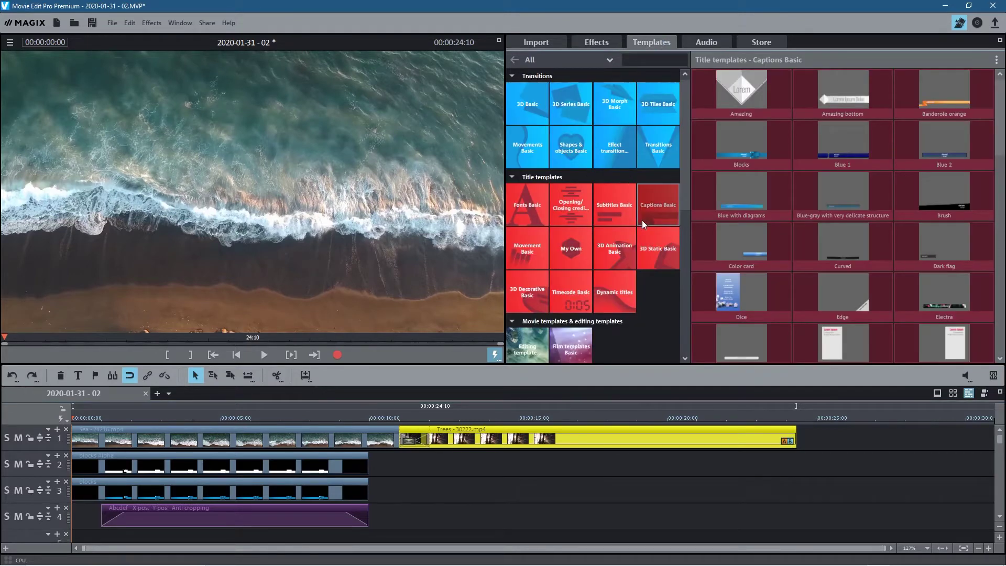
{"action": "left_click", "coordinate": [570, 147]}
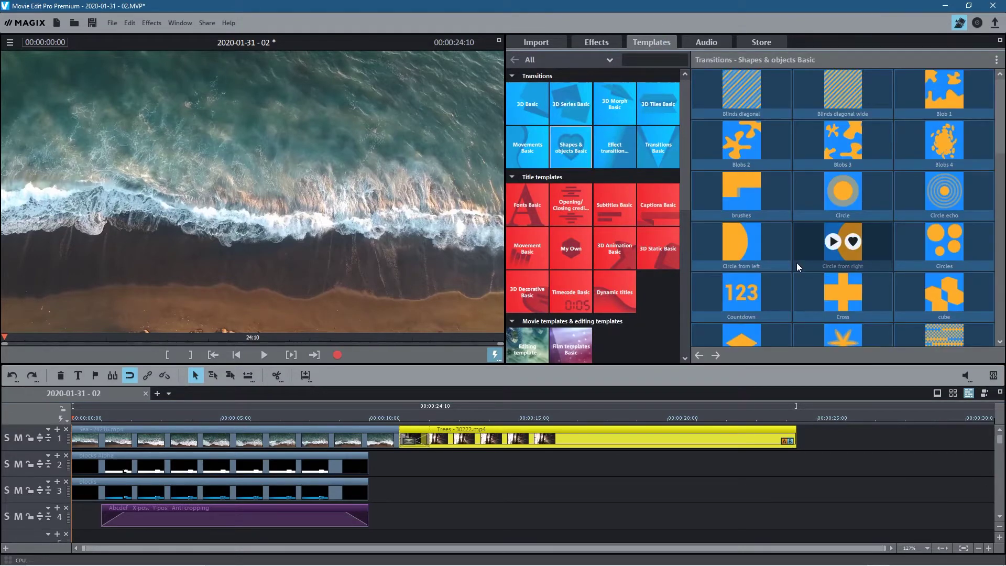
{"action": "scroll", "coordinate": [789, 260], "scroll_direction": "down", "scroll_amount": 2}
{"action": "scroll", "coordinate": [794, 273], "scroll_direction": "down", "scroll_amount": 2}
{"action": "scroll", "coordinate": [797, 275], "scroll_direction": "down", "scroll_amount": 2}
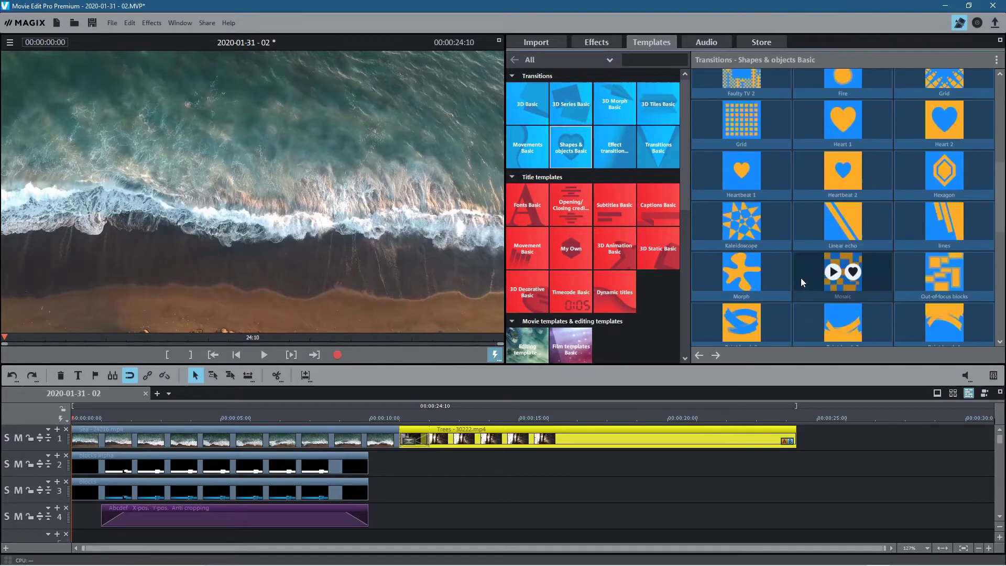
{"action": "scroll", "coordinate": [801, 277], "scroll_direction": "down", "scroll_amount": 1}
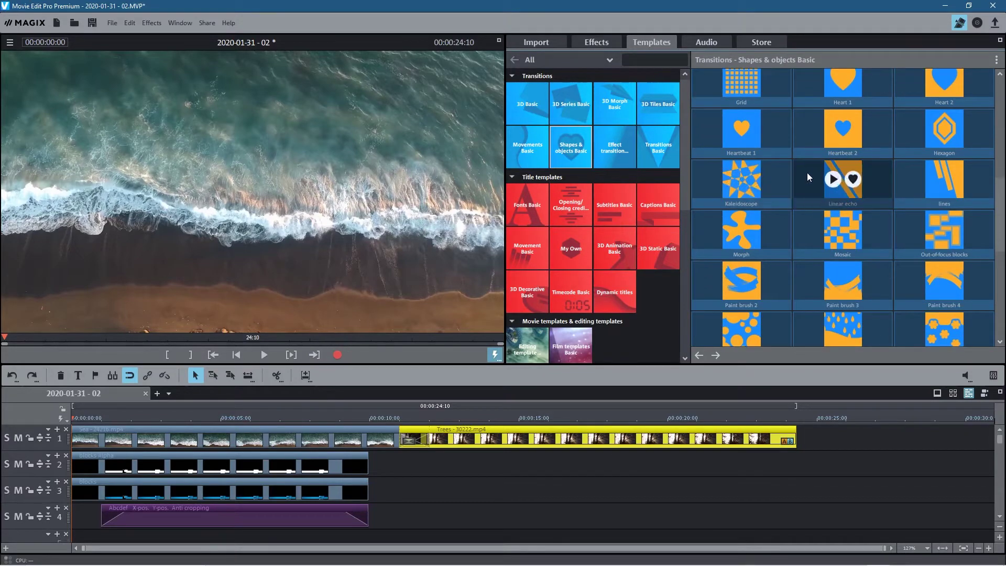
Insert the Linear echo transition between the two clips and play it back.
{"action": "left_click_drag", "start_coordinate": [807, 172], "coordinate": [413, 445]}
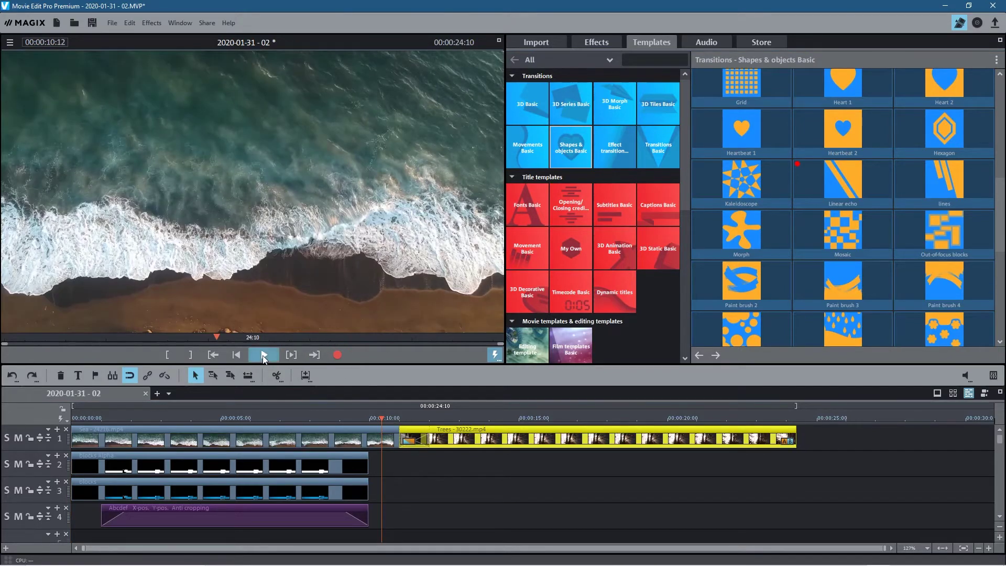
{"action": "left_click", "coordinate": [264, 355]}
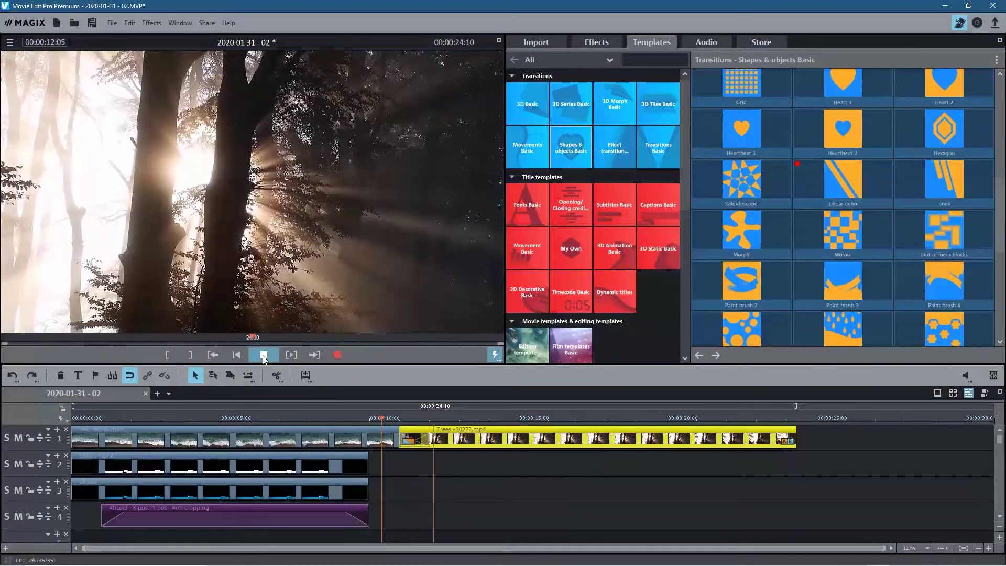
{"action": "left_click", "coordinate": [263, 356]}
{"action": "left_click", "coordinate": [428, 420]}
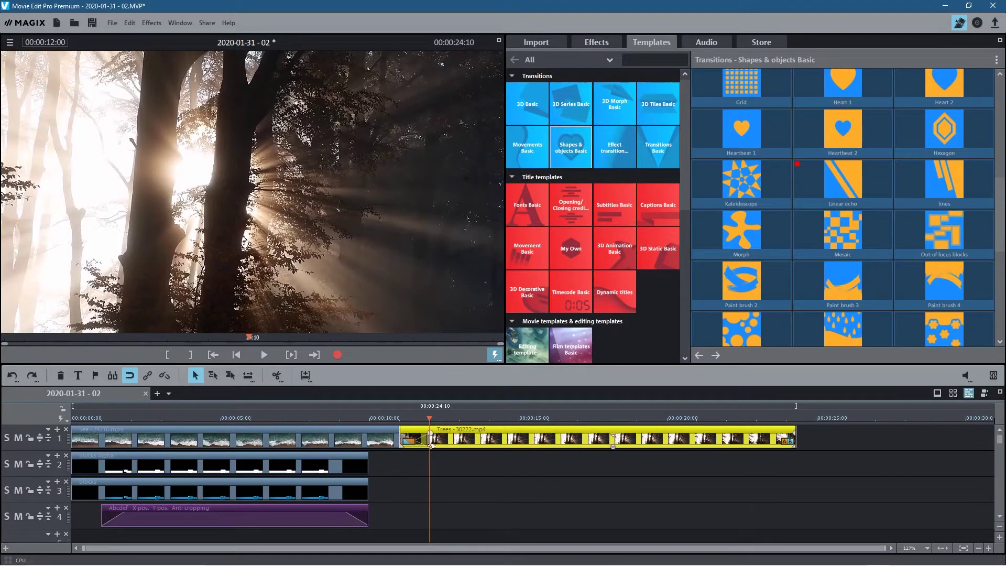
{"action": "left_click", "coordinate": [661, 99]}
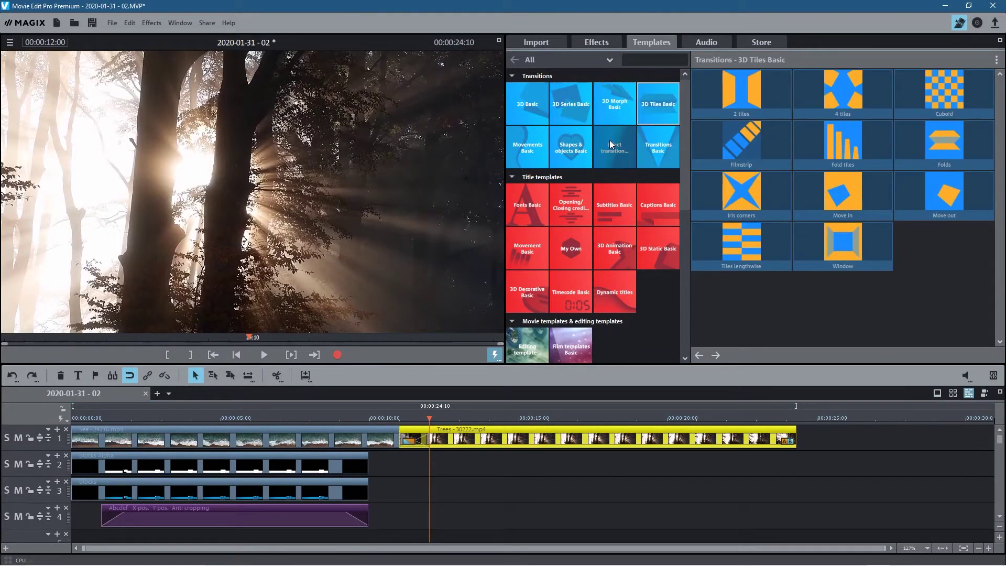
Place a Waves caption over the Trees clip, then delete its grouped clips.
{"action": "left_click", "coordinate": [661, 206]}
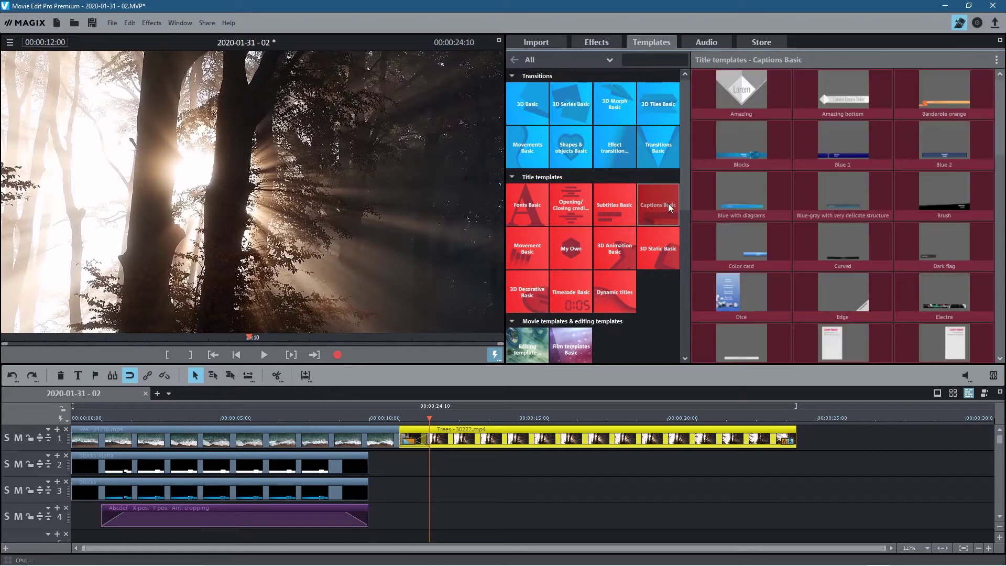
{"action": "scroll", "coordinate": [804, 254], "scroll_direction": "down", "scroll_amount": 2}
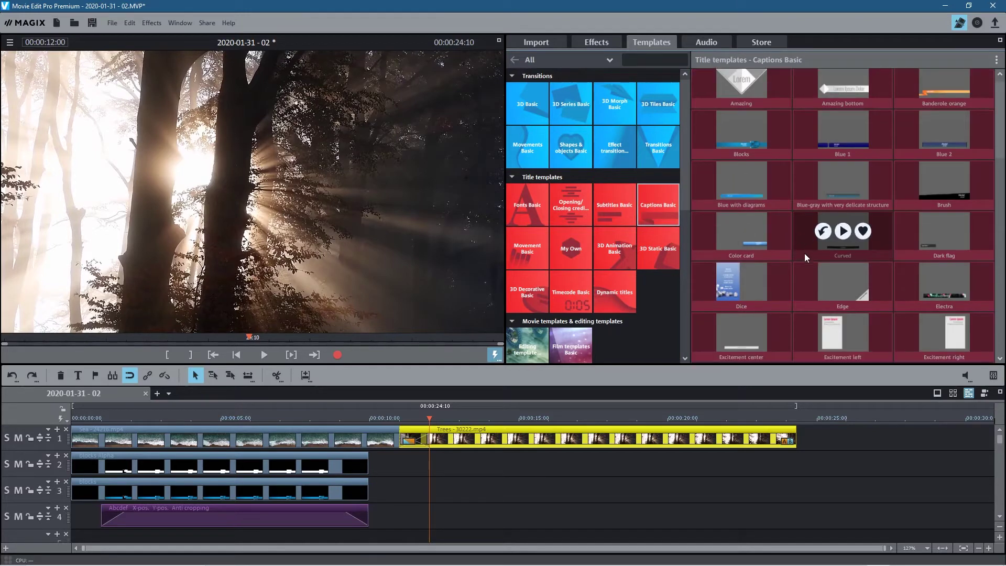
{"action": "scroll", "coordinate": [804, 277], "scroll_direction": "down", "scroll_amount": 1}
{"action": "scroll", "coordinate": [802, 279], "scroll_direction": "down", "scroll_amount": 1}
{"action": "scroll", "coordinate": [803, 279], "scroll_direction": "down", "scroll_amount": 1}
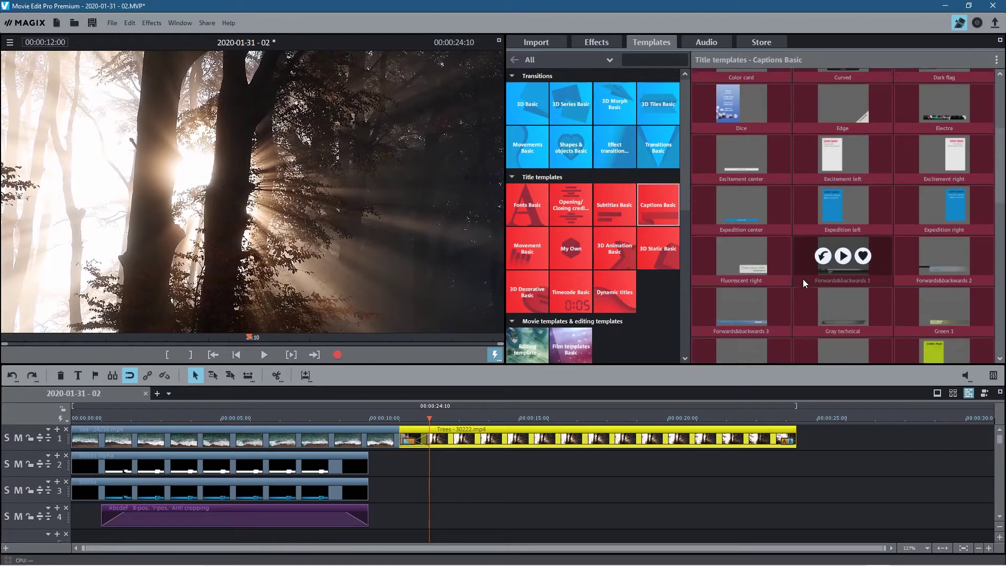
{"action": "scroll", "coordinate": [802, 280], "scroll_direction": "down", "scroll_amount": 2}
{"action": "scroll", "coordinate": [802, 279], "scroll_direction": "down", "scroll_amount": 1}
{"action": "scroll", "coordinate": [802, 275], "scroll_direction": "down", "scroll_amount": 1}
{"action": "scroll", "coordinate": [801, 276], "scroll_direction": "down", "scroll_amount": 1}
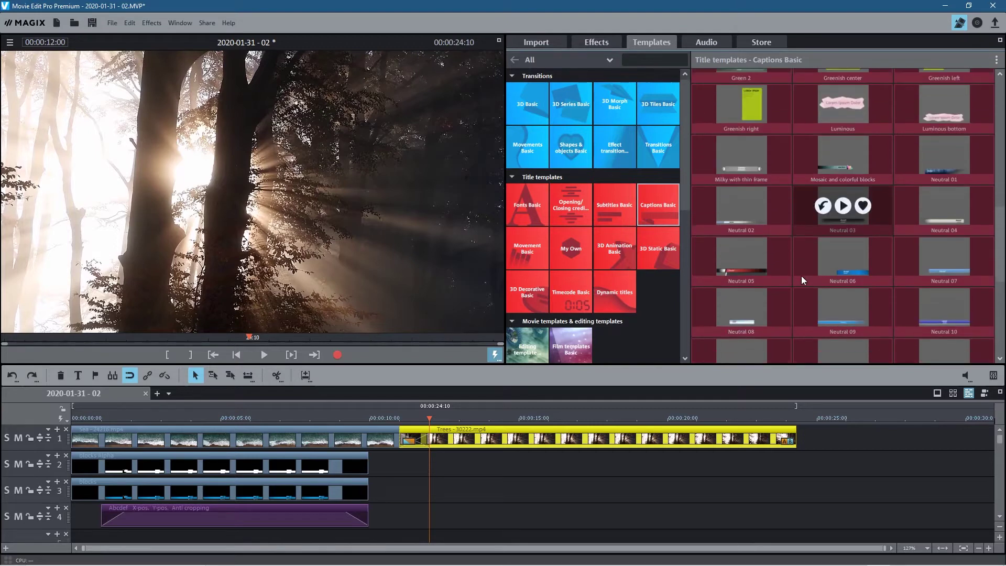
{"action": "scroll", "coordinate": [801, 276], "scroll_direction": "down", "scroll_amount": 1}
{"action": "scroll", "coordinate": [801, 276], "scroll_direction": "down", "scroll_amount": 1}
{"action": "scroll", "coordinate": [756, 311], "scroll_direction": "down", "scroll_amount": 1}
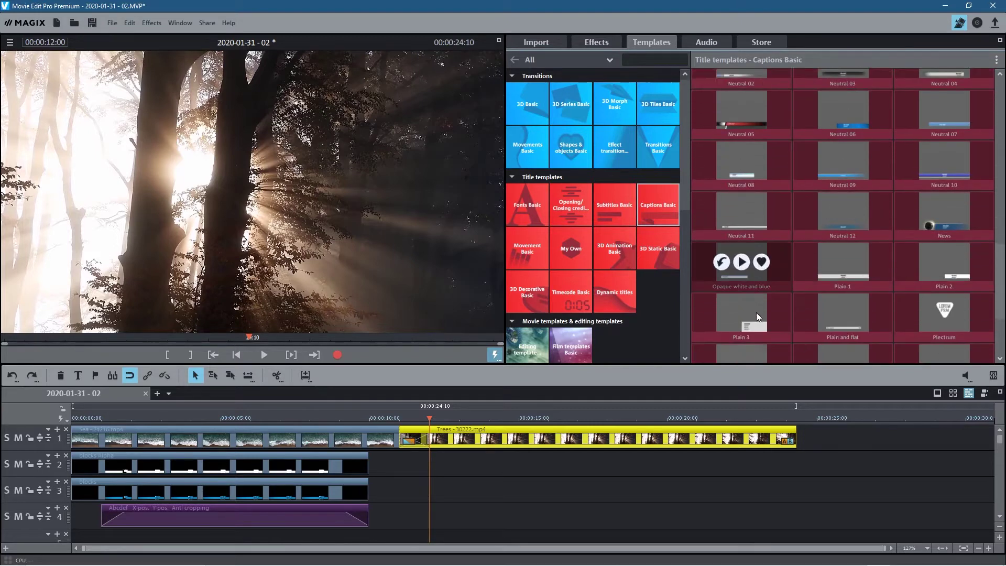
{"action": "scroll", "coordinate": [757, 312], "scroll_direction": "down", "scroll_amount": 2}
{"action": "scroll", "coordinate": [756, 313], "scroll_direction": "down", "scroll_amount": 1}
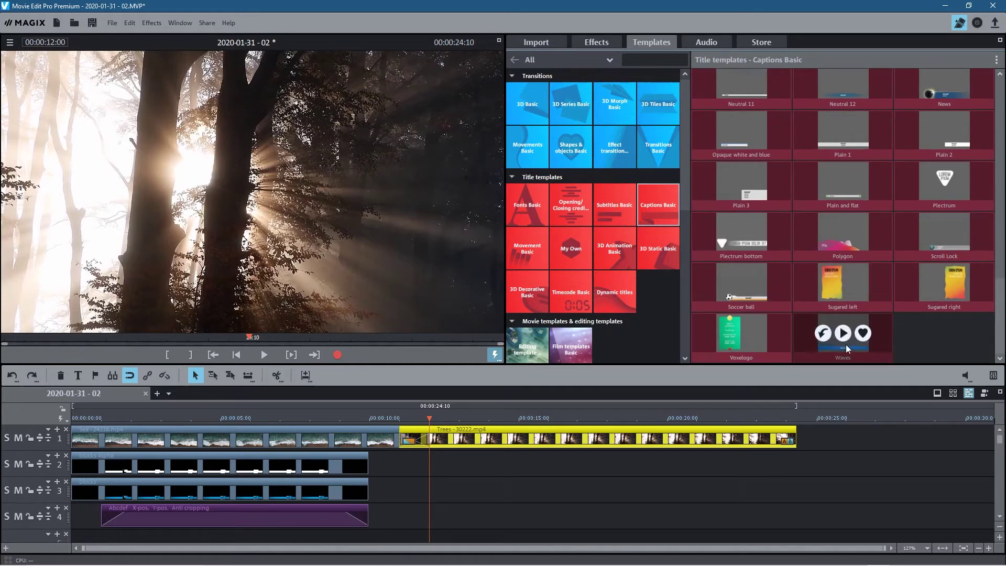
{"action": "left_click_drag", "start_coordinate": [835, 351], "coordinate": [443, 467]}
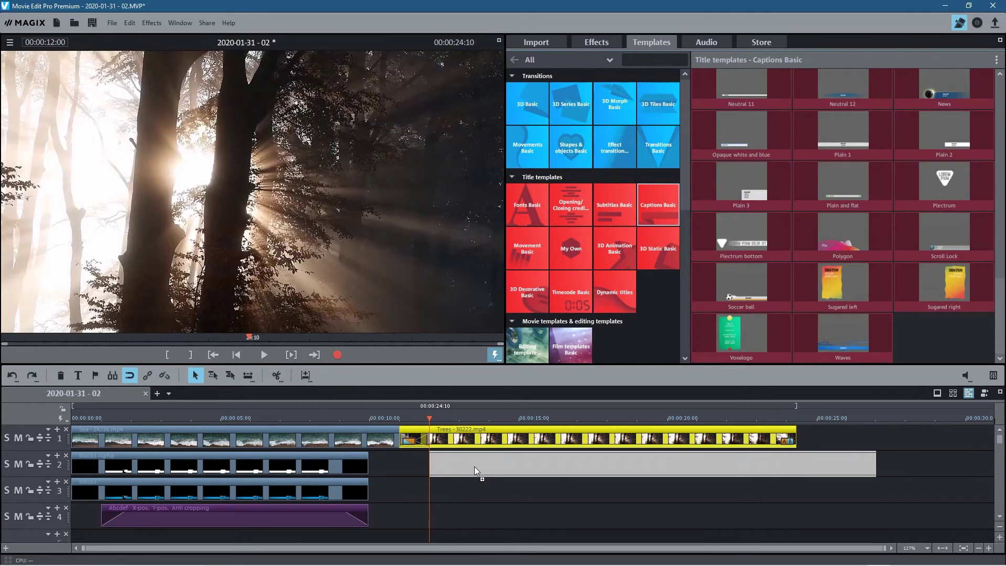
{"action": "left_click_drag", "start_coordinate": [444, 467], "coordinate": [474, 466]}
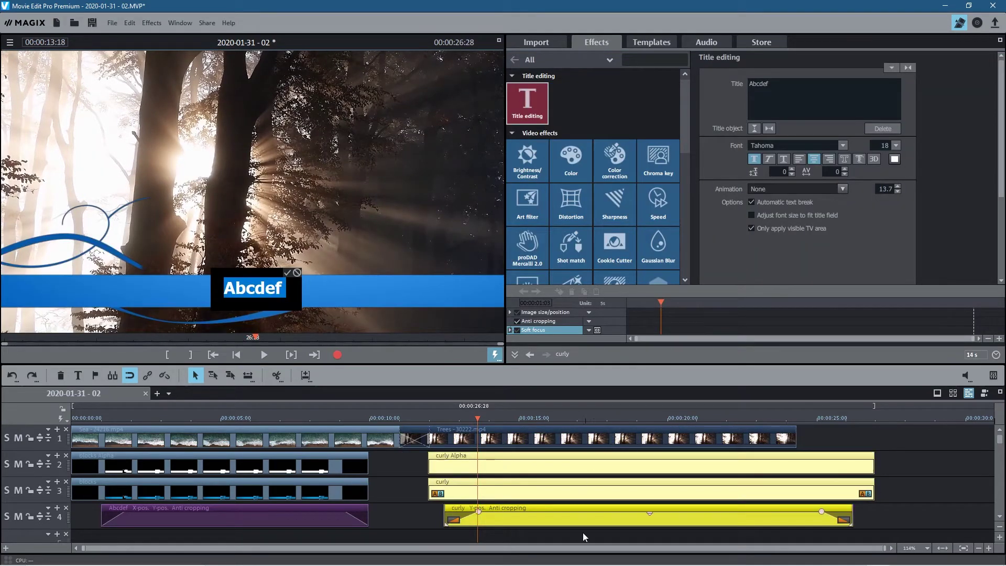
{"action": "left_click", "coordinate": [793, 436]}
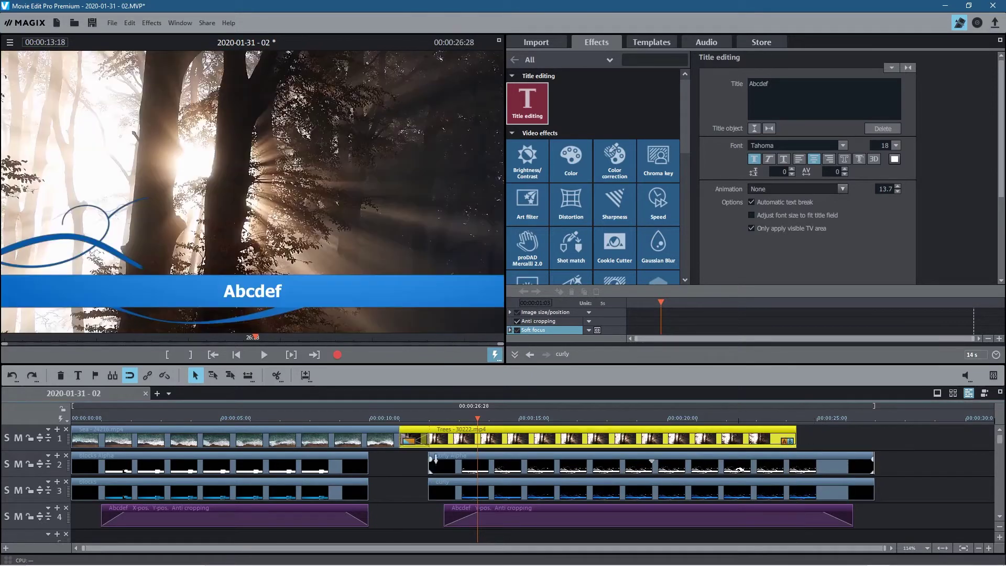
{"action": "left_click", "coordinate": [434, 457]}
{"action": "key", "text": "Delete"}
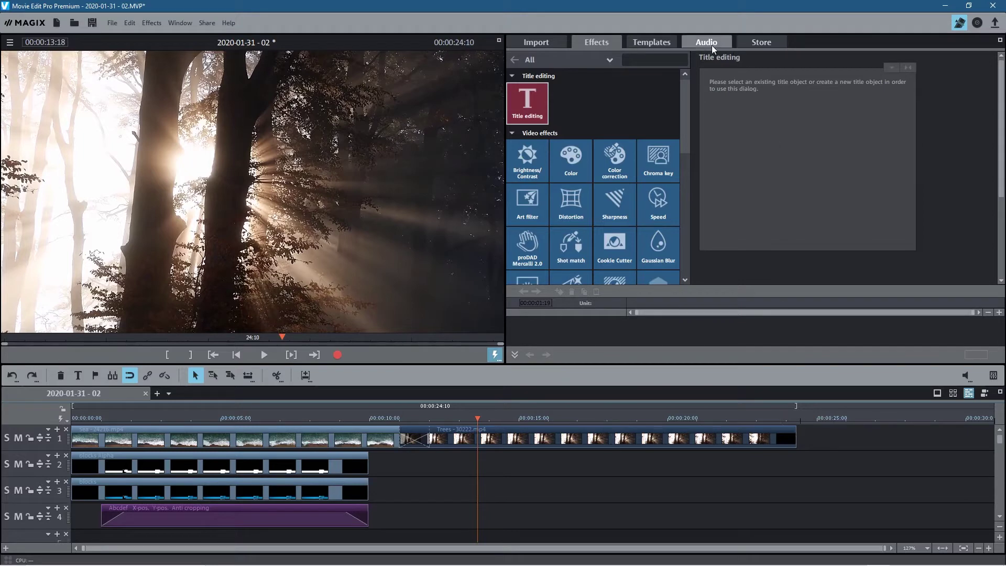
Drop the Brush caption onto track 2 over the Trees clip and fix its text to 'Tree life'.
{"action": "left_click", "coordinate": [652, 43]}
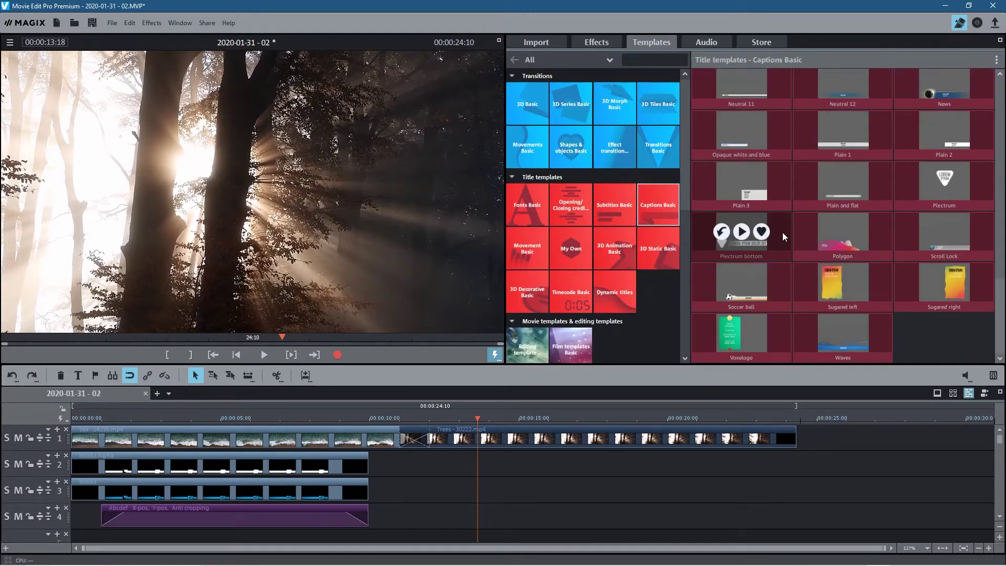
{"action": "scroll", "coordinate": [902, 319], "scroll_direction": "up", "scroll_amount": 3}
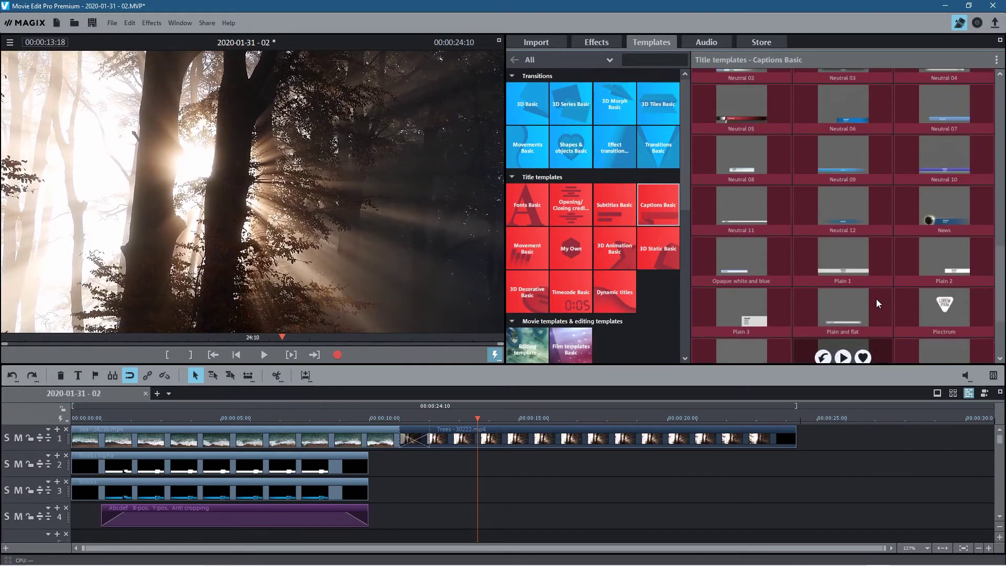
{"action": "scroll", "coordinate": [876, 299], "scroll_direction": "up", "scroll_amount": 1}
{"action": "scroll", "coordinate": [873, 288], "scroll_direction": "up", "scroll_amount": 2}
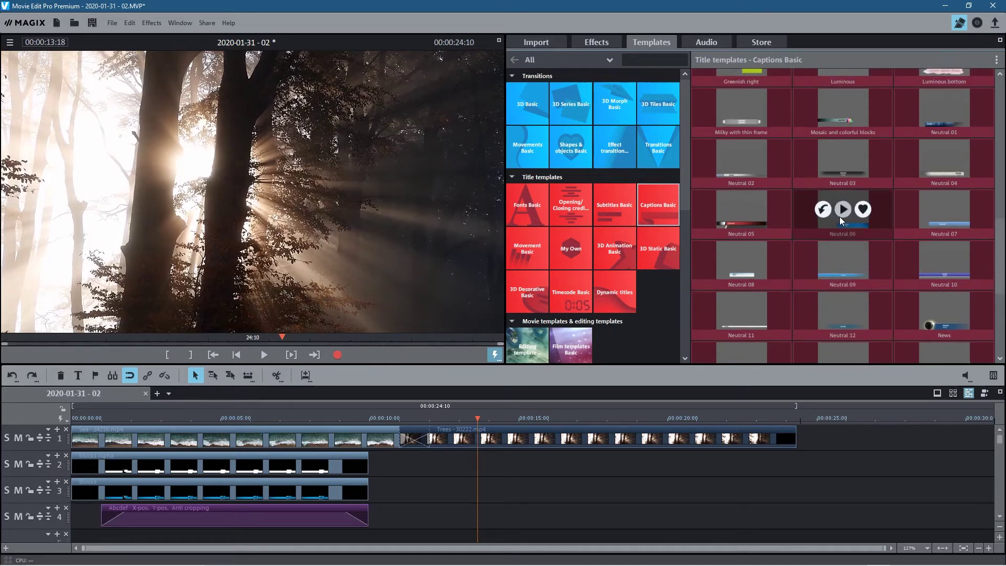
{"action": "scroll", "coordinate": [839, 217], "scroll_direction": "up", "scroll_amount": 4}
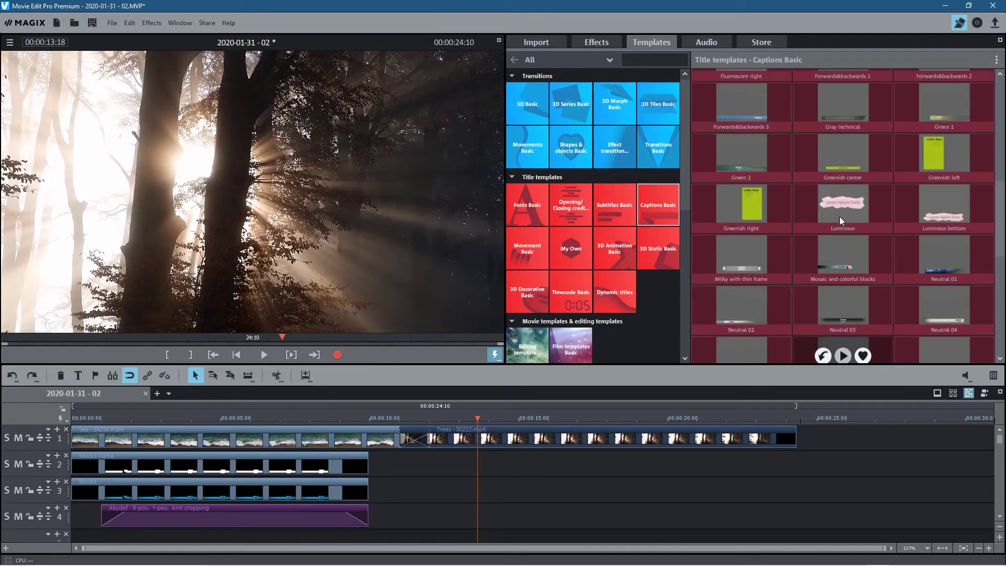
{"action": "scroll", "coordinate": [839, 216], "scroll_direction": "up", "scroll_amount": 2}
{"action": "scroll", "coordinate": [847, 216], "scroll_direction": "up", "scroll_amount": 3}
{"action": "scroll", "coordinate": [848, 216], "scroll_direction": "up", "scroll_amount": 3}
{"action": "scroll", "coordinate": [923, 207], "scroll_direction": "up", "scroll_amount": 2}
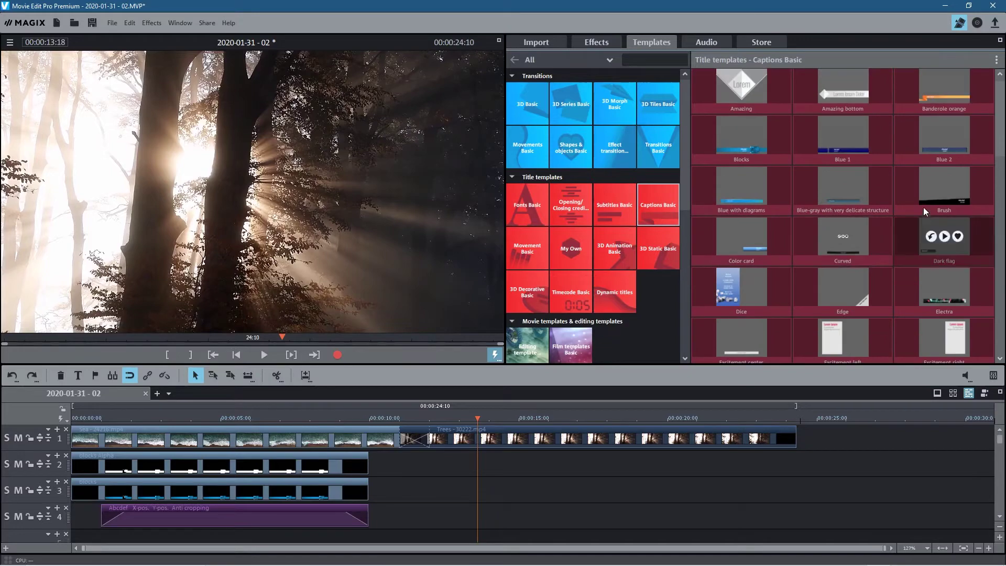
{"action": "left_click_drag", "start_coordinate": [911, 183], "coordinate": [537, 476]}
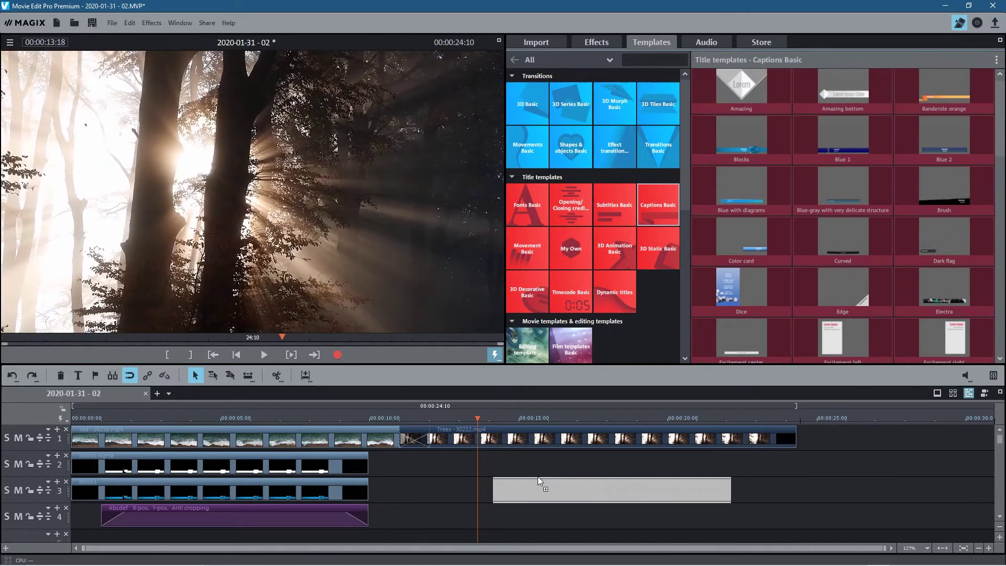
{"action": "left_click_drag", "start_coordinate": [537, 477], "coordinate": [474, 470]}
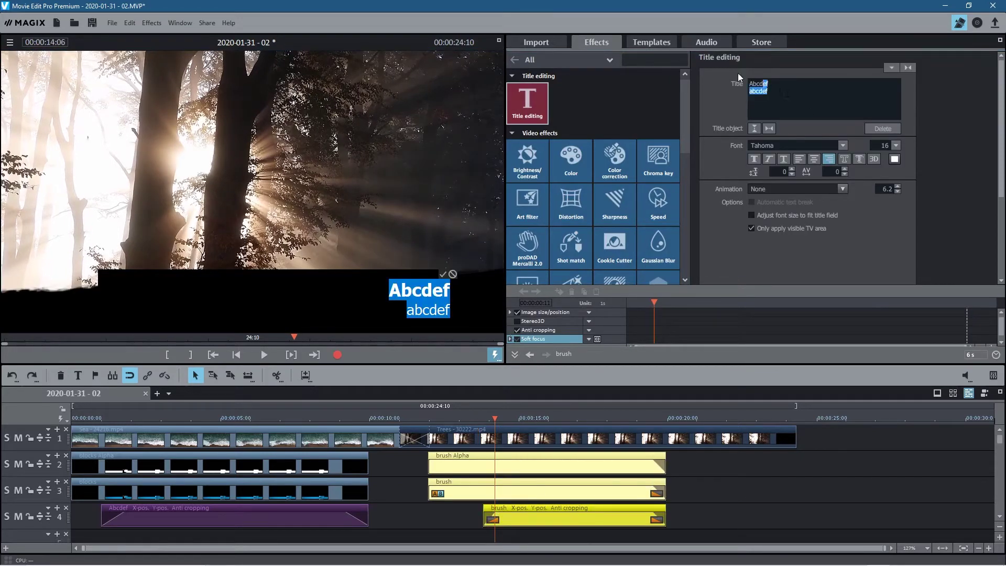
{"action": "type", "text": "Tree "}
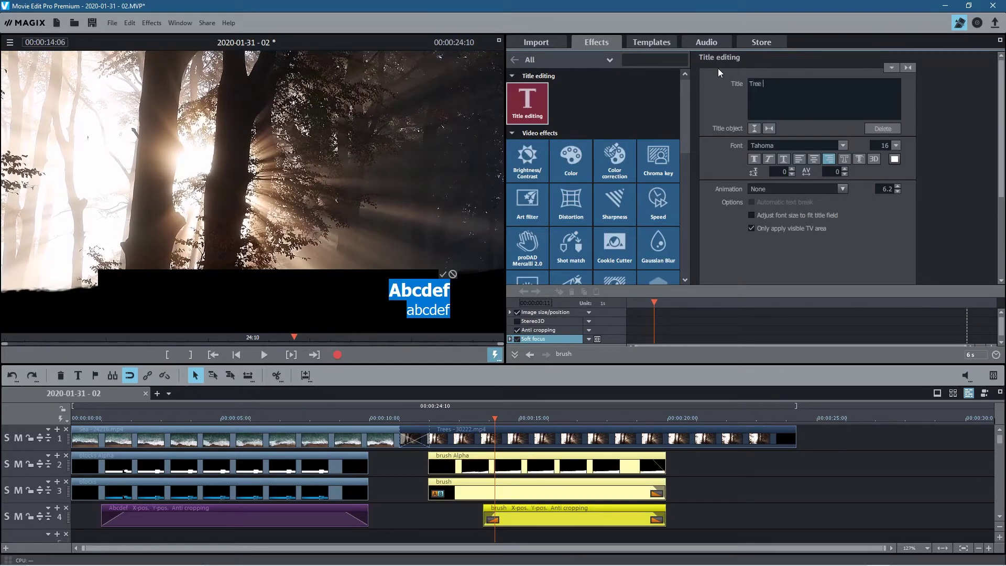
{"action": "type", "text": "life"}
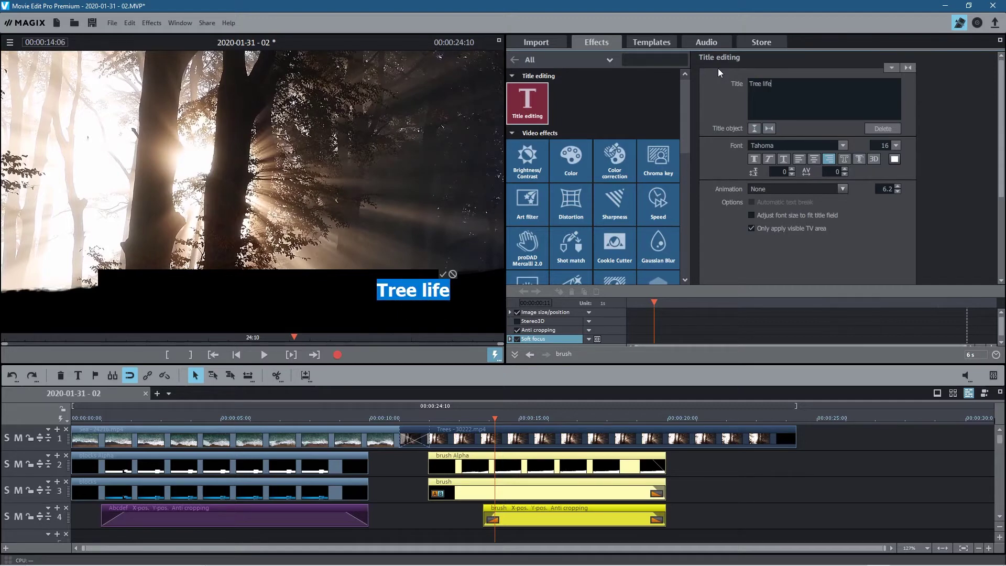
{"action": "key", "text": "Left"}
{"action": "key", "text": "Left"}
{"action": "key", "text": "Left"}
{"action": "left_click_drag", "start_coordinate": [432, 417], "coordinate": [422, 418]}
Play back the captioned Trees section and set the playhead to about 21 seconds.
{"action": "left_click", "coordinate": [264, 353]}
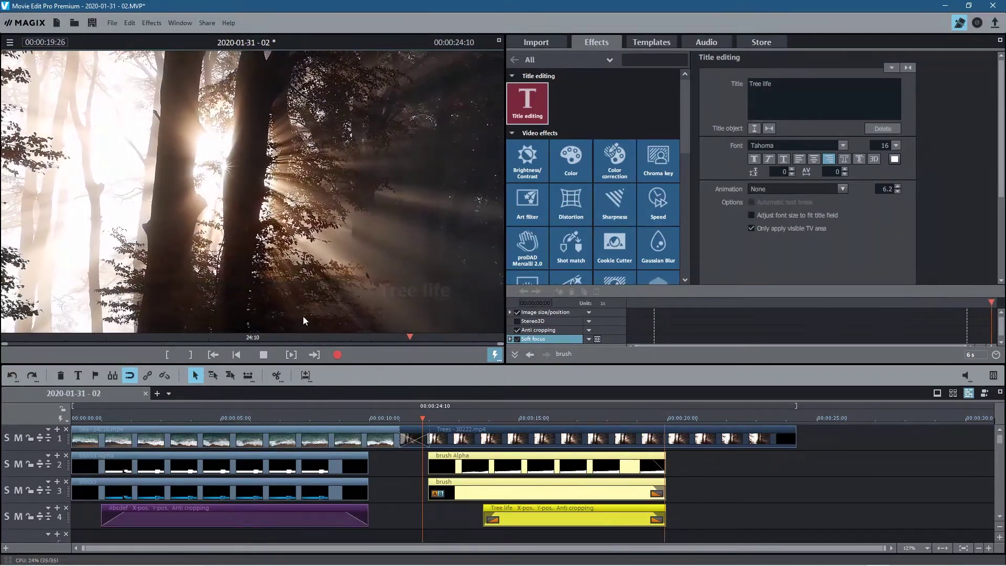
{"action": "key", "text": "space"}
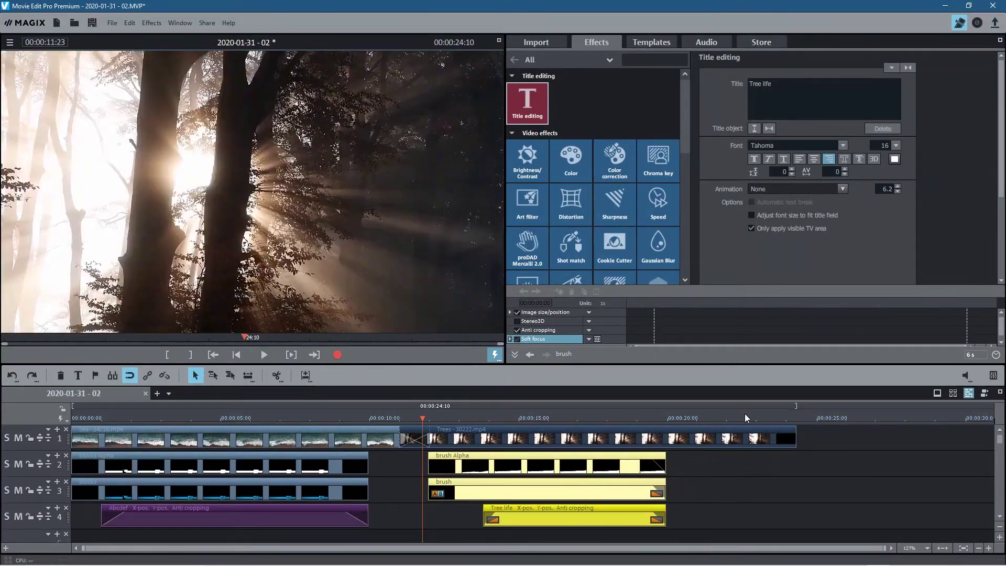
{"action": "left_click_drag", "start_coordinate": [671, 417], "coordinate": [693, 422]}
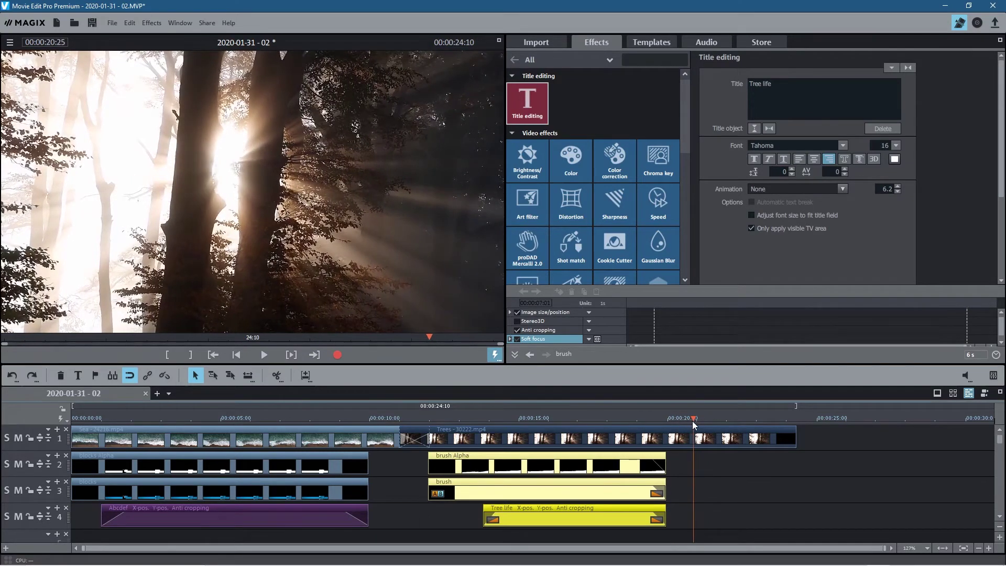
{"action": "left_click_drag", "start_coordinate": [693, 421], "coordinate": [718, 426]}
Split the Trees clip at 21 seconds and delete its tail.
{"action": "left_click", "coordinate": [750, 437]}
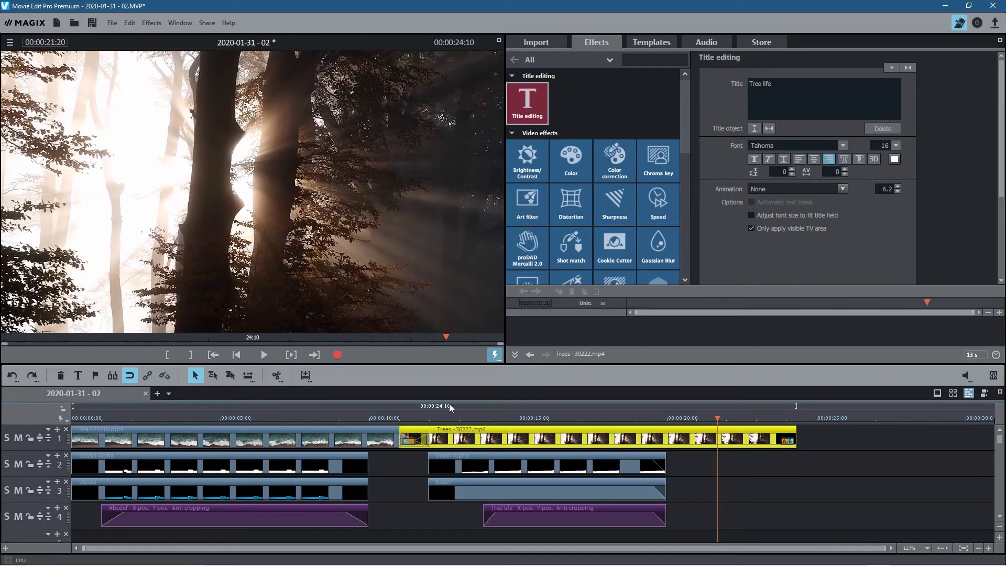
{"action": "left_click", "coordinate": [268, 375]}
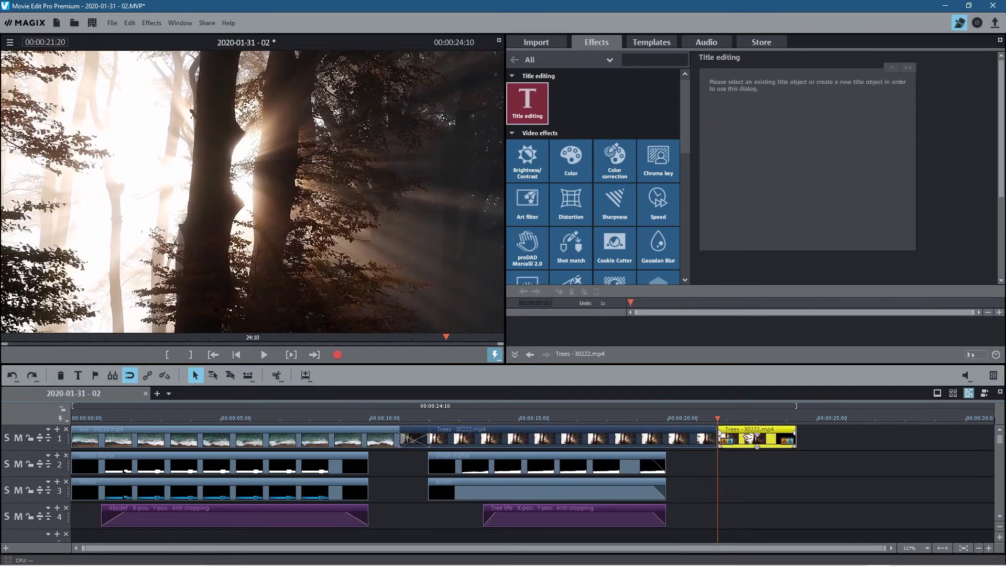
{"action": "key", "text": "Delete"}
{"action": "key", "text": "alt+Tab"}
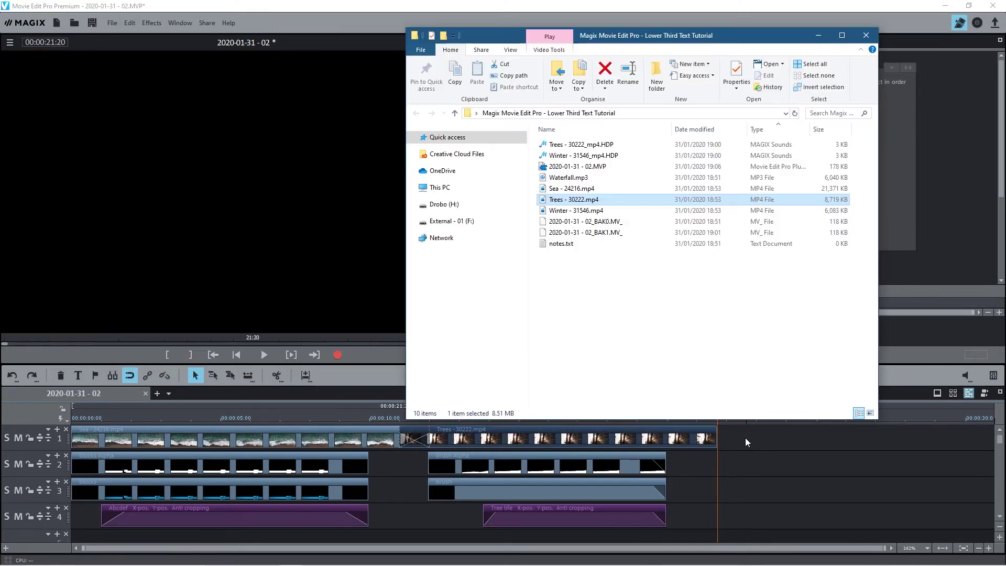
Overlap Winter - 31546.mp4 with the end of Trees and join them with a Shapes & objects transition.
{"action": "mouse_move", "coordinate": [560, 211]}
{"action": "left_mouse_down"}
{"action": "mouse_move", "coordinate": [766, 465]}
{"action": "mouse_move", "coordinate": [769, 450]}
{"action": "left_mouse_up"}
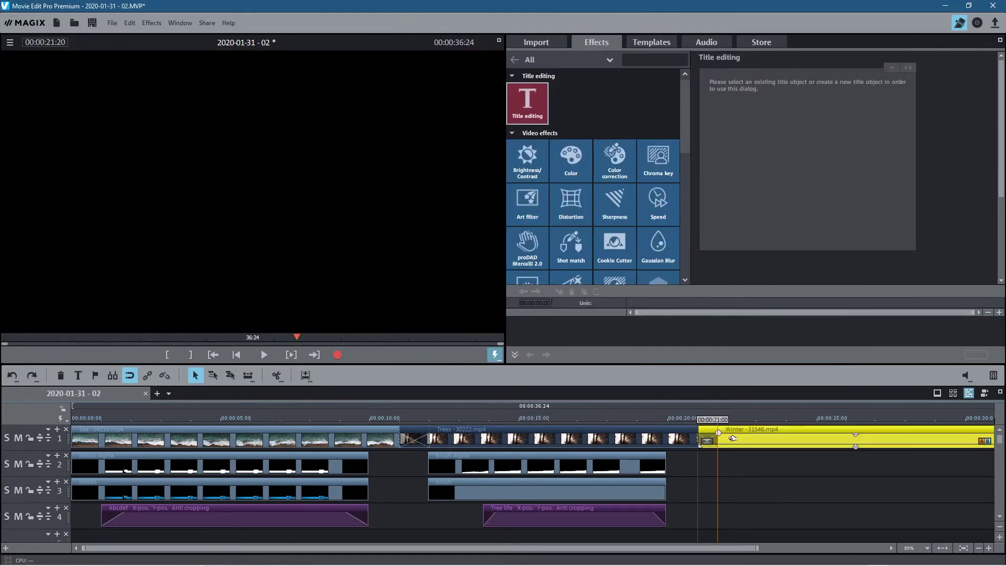
{"action": "left_click_drag", "start_coordinate": [753, 438], "coordinate": [721, 449]}
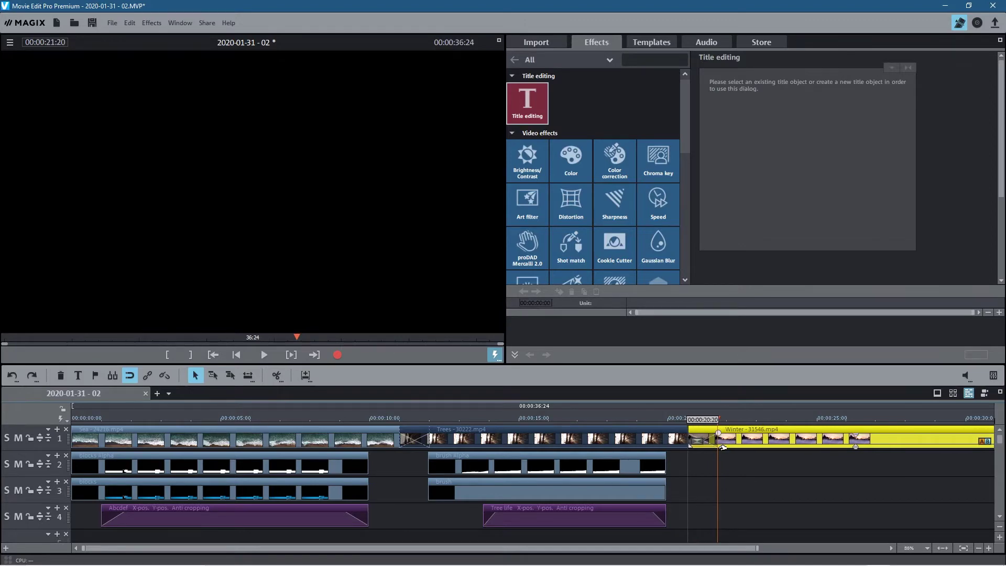
{"action": "left_click", "coordinate": [652, 42]}
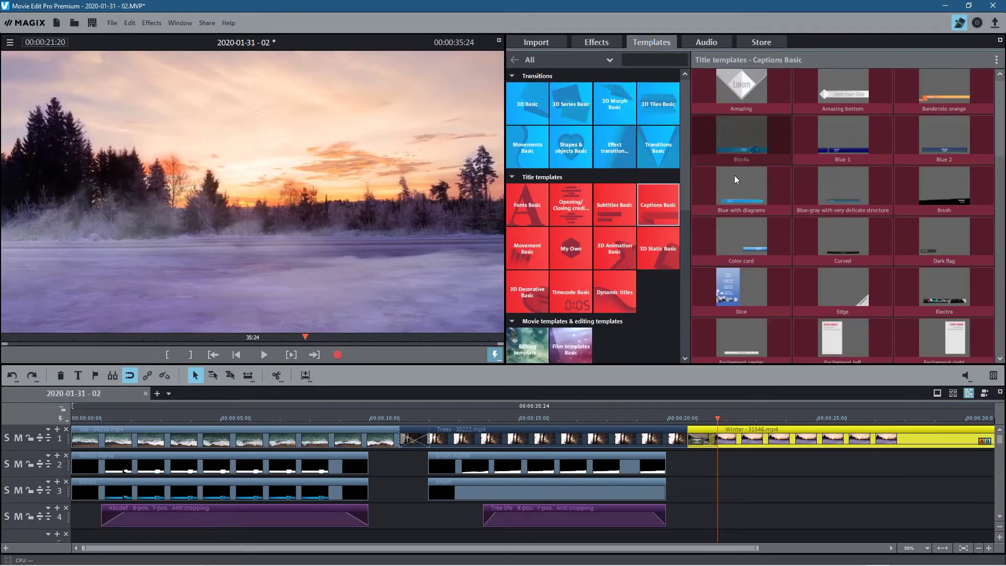
{"action": "left_click", "coordinate": [573, 152]}
{"action": "scroll", "coordinate": [787, 303], "scroll_direction": "down", "scroll_amount": 3}
{"action": "scroll", "coordinate": [793, 300], "scroll_direction": "down", "scroll_amount": 3}
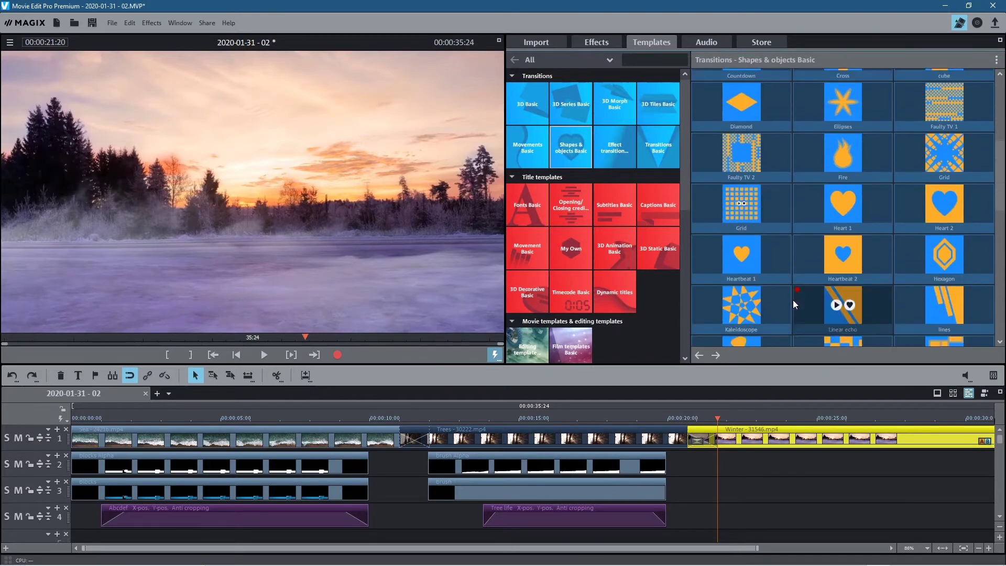
{"action": "scroll", "coordinate": [814, 225], "scroll_direction": "down", "scroll_amount": 3}
{"action": "left_click_drag", "start_coordinate": [802, 235], "coordinate": [702, 440]}
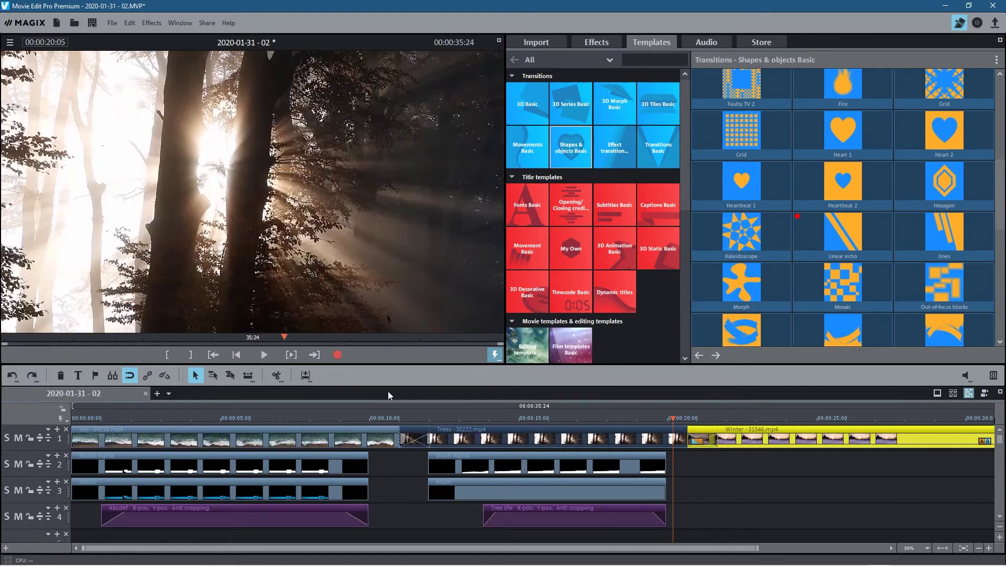
{"action": "left_click", "coordinate": [666, 208]}
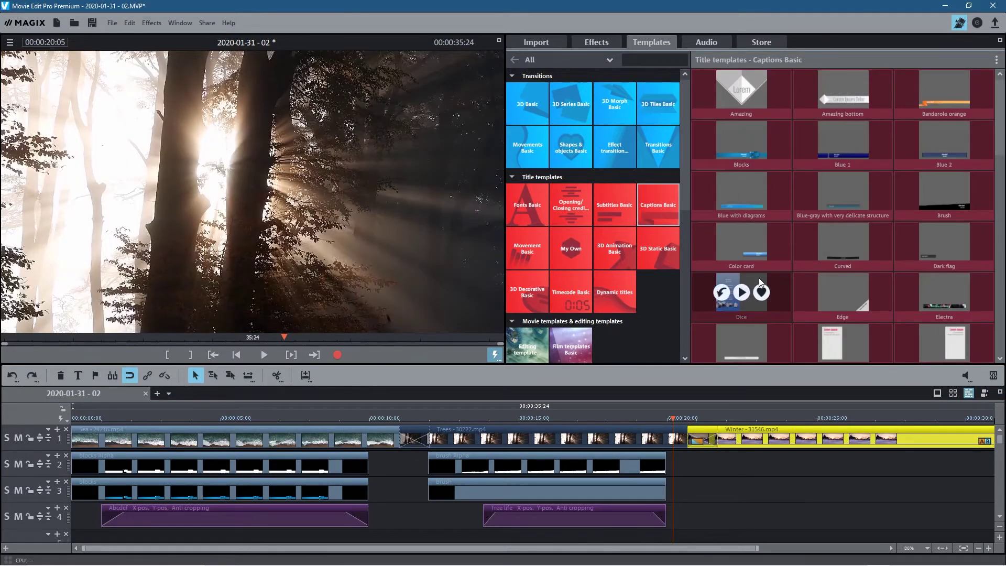
{"action": "scroll", "coordinate": [767, 269], "scroll_direction": "down", "scroll_amount": 3}
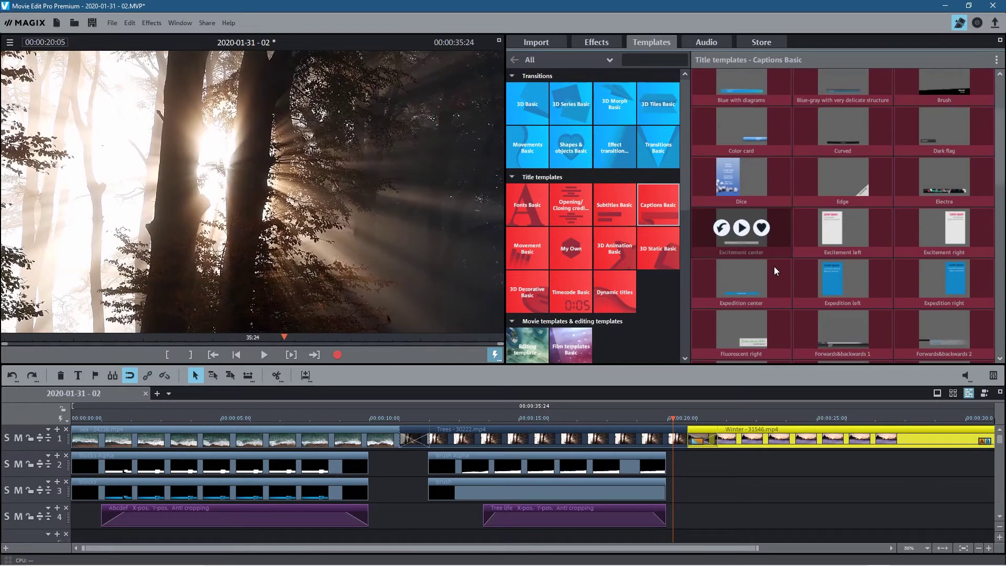
{"action": "mouse_move", "coordinate": [842, 295]}
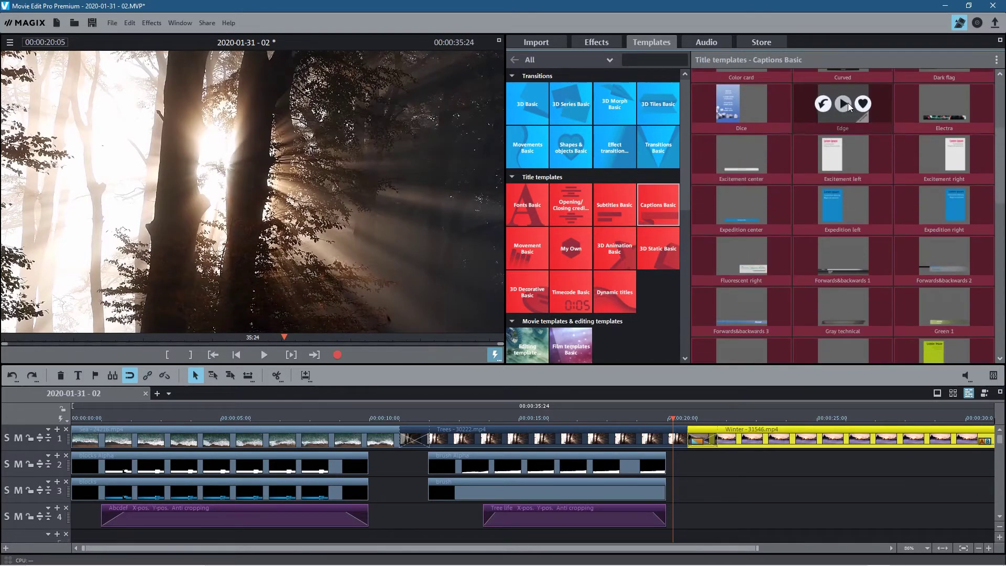
Preview the Edge, Mosaic blocks, Neutral 03 and Neutral 06 caption templates.
{"action": "left_click", "coordinate": [841, 103]}
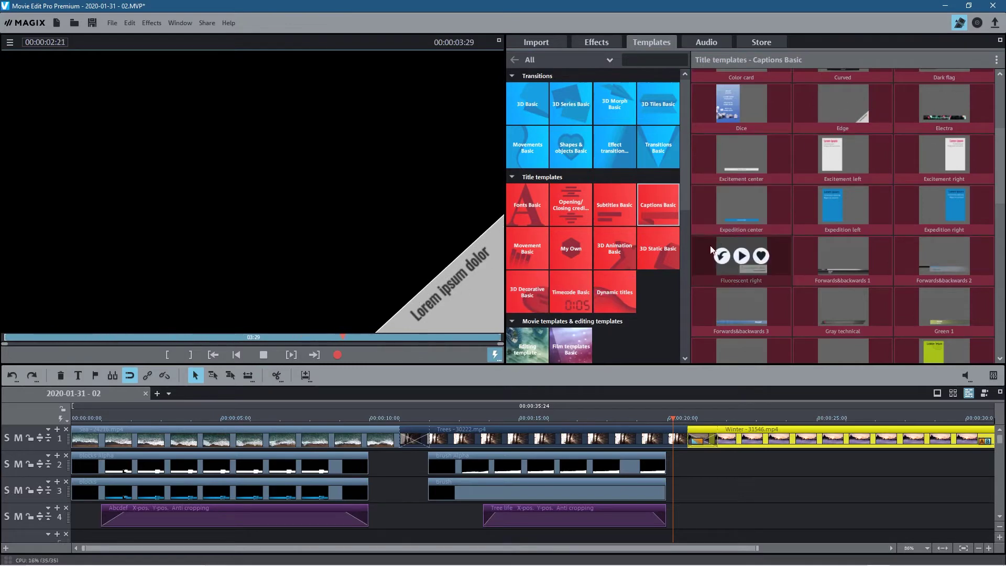
{"action": "scroll", "coordinate": [703, 289], "scroll_direction": "down", "scroll_amount": 1}
{"action": "scroll", "coordinate": [704, 289], "scroll_direction": "down", "scroll_amount": 2}
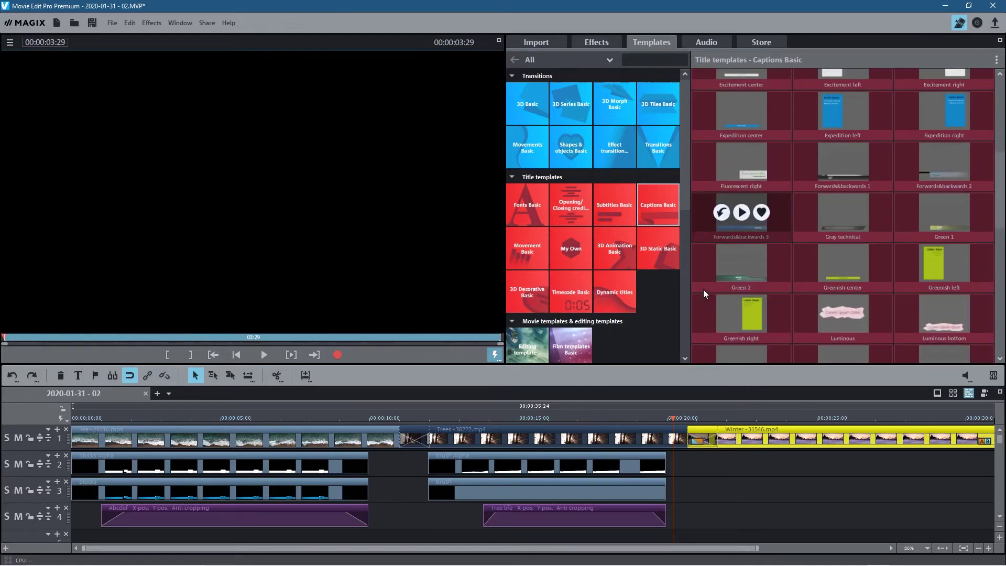
{"action": "scroll", "coordinate": [703, 289], "scroll_direction": "down", "scroll_amount": 1}
{"action": "scroll", "coordinate": [706, 292], "scroll_direction": "down", "scroll_amount": 1}
{"action": "scroll", "coordinate": [707, 291], "scroll_direction": "down", "scroll_amount": 1}
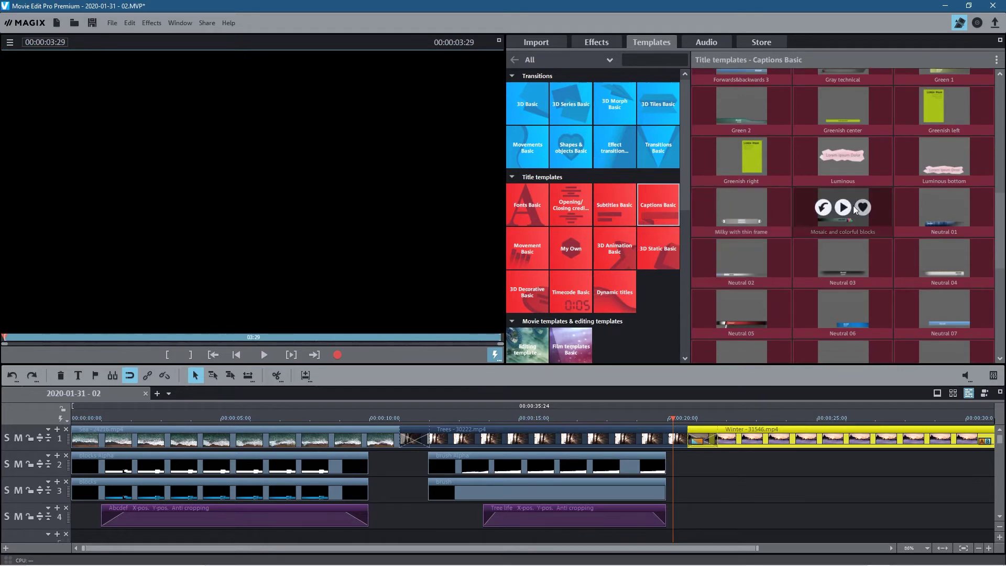
{"action": "left_click", "coordinate": [848, 209]}
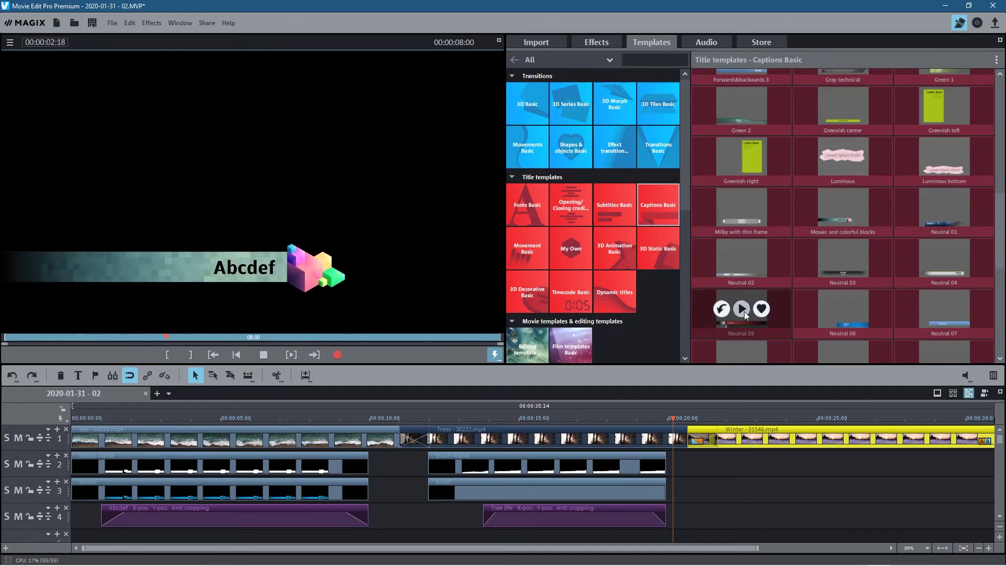
{"action": "left_click", "coordinate": [842, 262]}
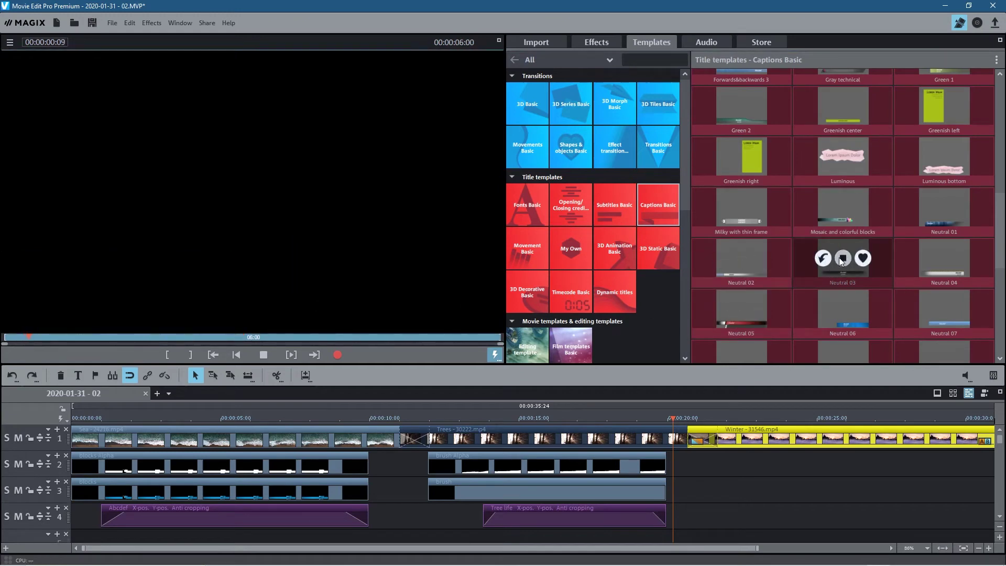
{"action": "scroll", "coordinate": [772, 294], "scroll_direction": "down", "scroll_amount": 1}
{"action": "scroll", "coordinate": [773, 294], "scroll_direction": "down", "scroll_amount": 1}
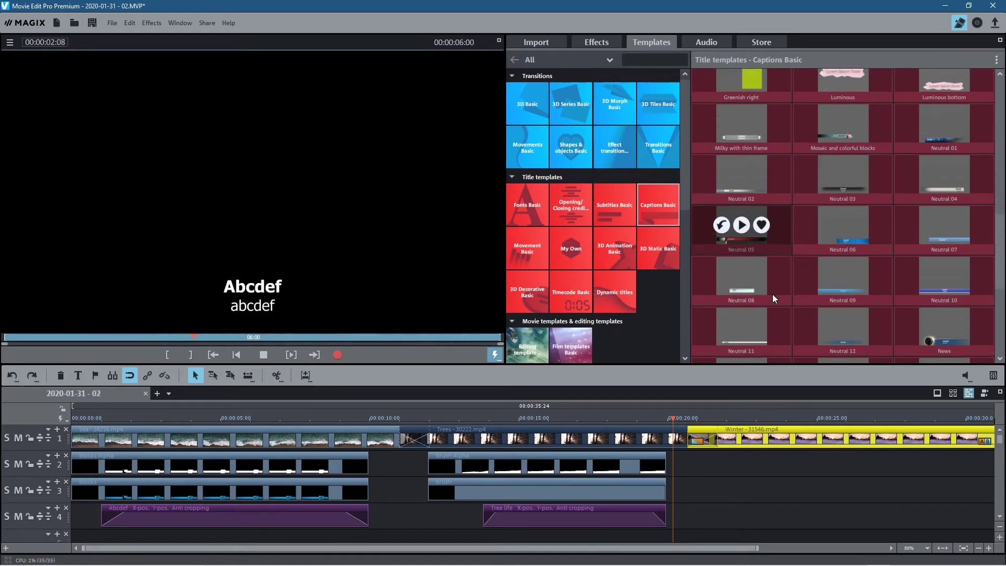
{"action": "scroll", "coordinate": [824, 299], "scroll_direction": "down", "scroll_amount": 1}
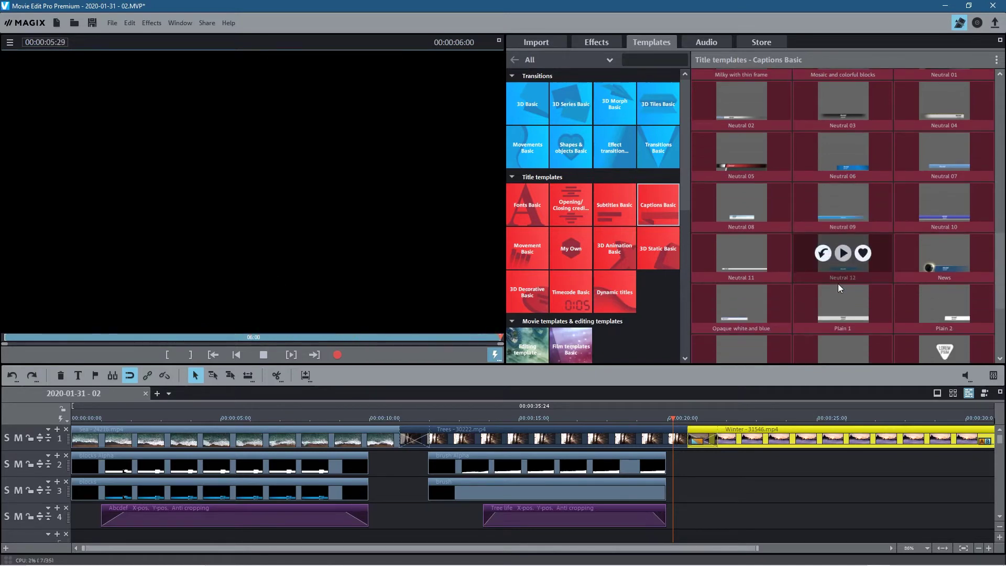
{"action": "scroll", "coordinate": [838, 284], "scroll_direction": "down", "scroll_amount": 1}
{"action": "scroll", "coordinate": [839, 284], "scroll_direction": "down", "scroll_amount": 2}
{"action": "scroll", "coordinate": [838, 283], "scroll_direction": "down", "scroll_amount": 1}
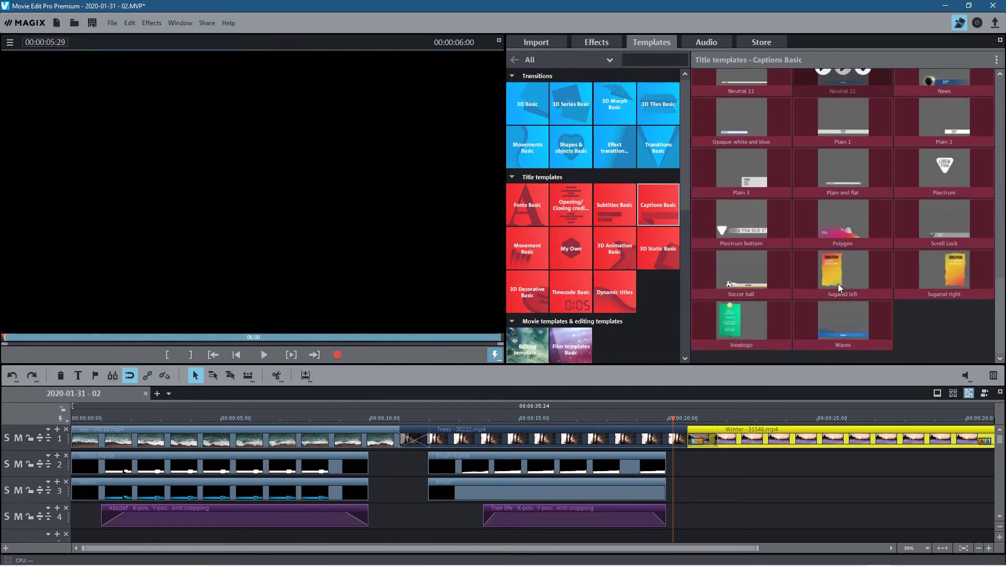
{"action": "scroll", "coordinate": [838, 283], "scroll_direction": "up", "scroll_amount": 2}
{"action": "scroll", "coordinate": [839, 284], "scroll_direction": "up", "scroll_amount": 1}
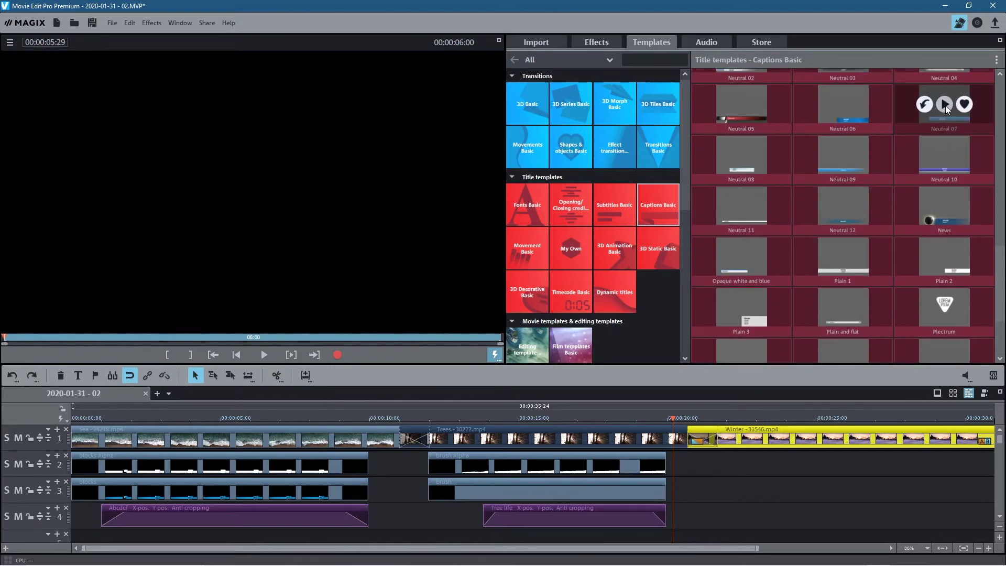
{"action": "scroll", "coordinate": [788, 233], "scroll_direction": "up", "scroll_amount": 1}
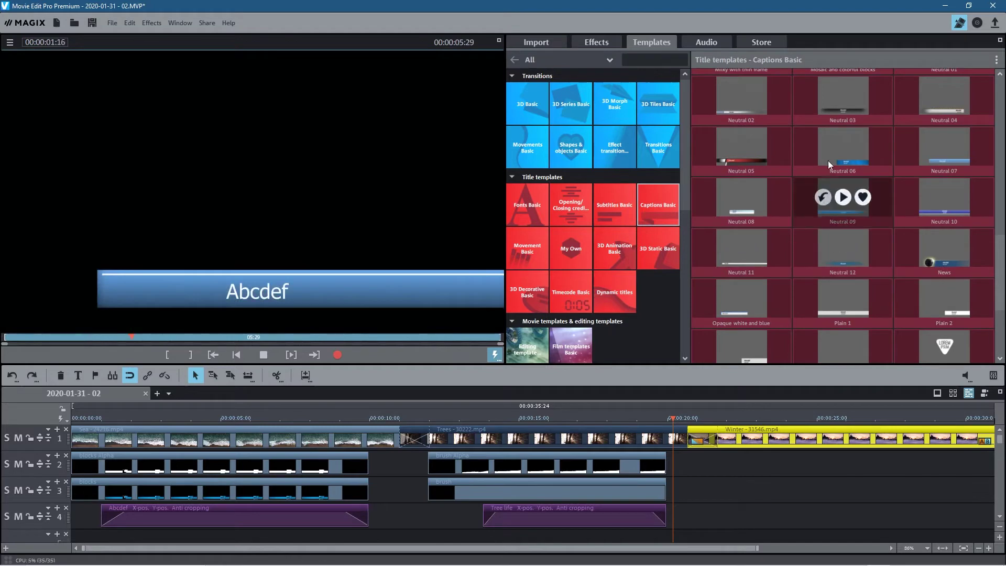
{"action": "left_click", "coordinate": [841, 147]}
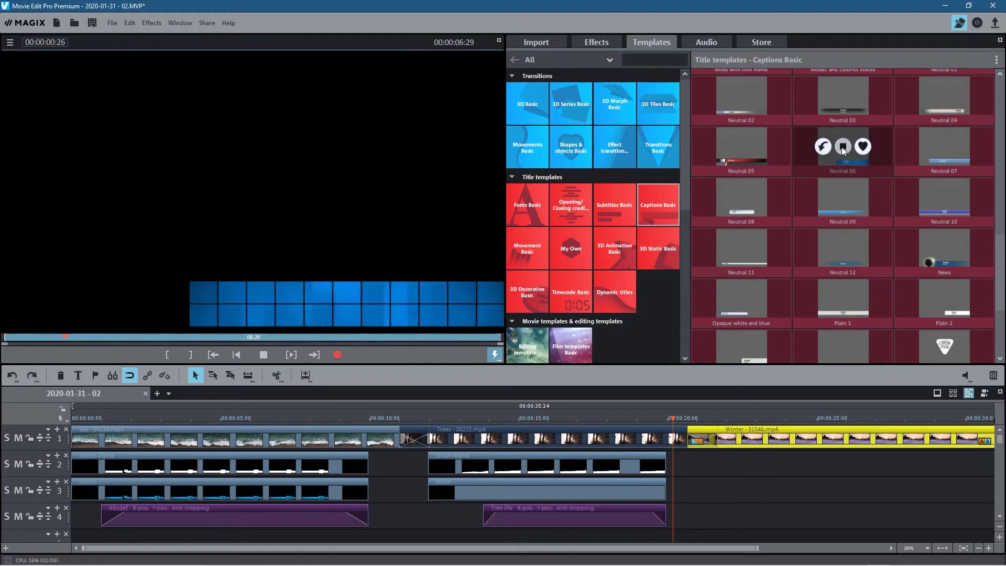
Place Neutral 06 beneath the Winter clip, retitle it 'Winter Life', and play it back.
{"action": "left_click_drag", "start_coordinate": [808, 140], "coordinate": [763, 466]}
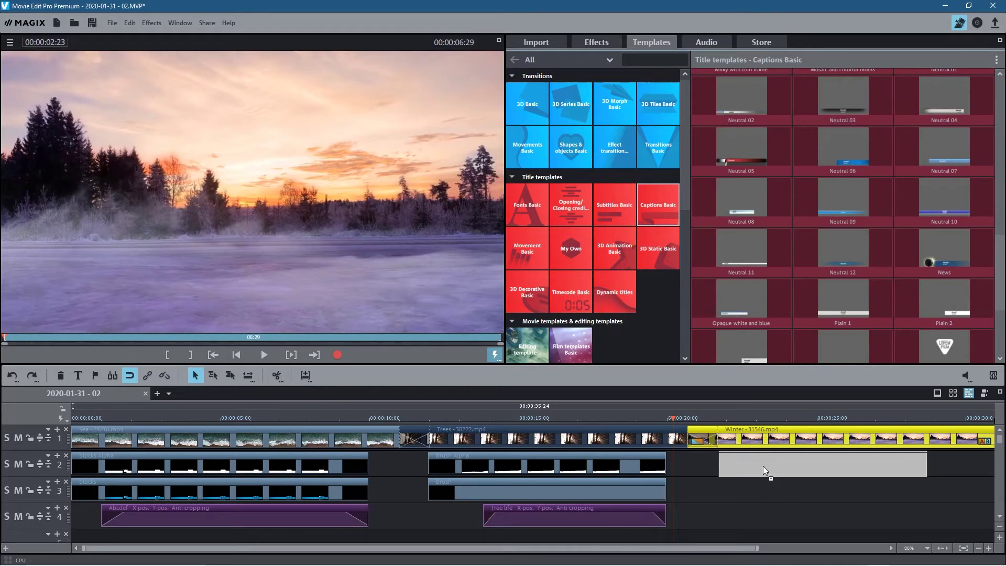
{"action": "left_click_drag", "start_coordinate": [763, 466], "coordinate": [763, 467]}
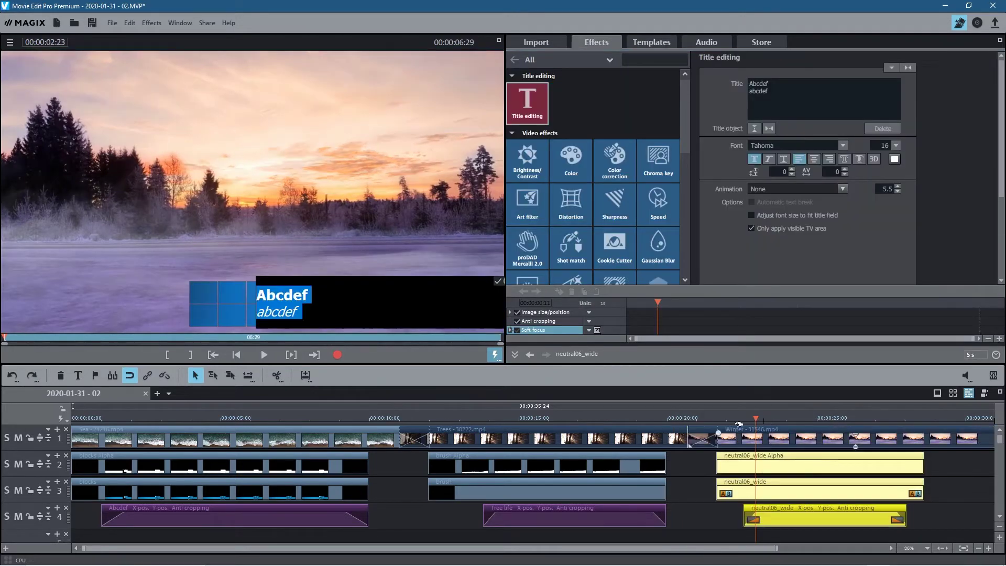
{"action": "left_click_drag", "start_coordinate": [777, 97], "coordinate": [721, 77]}
{"action": "type", "text": "Winter Life"}
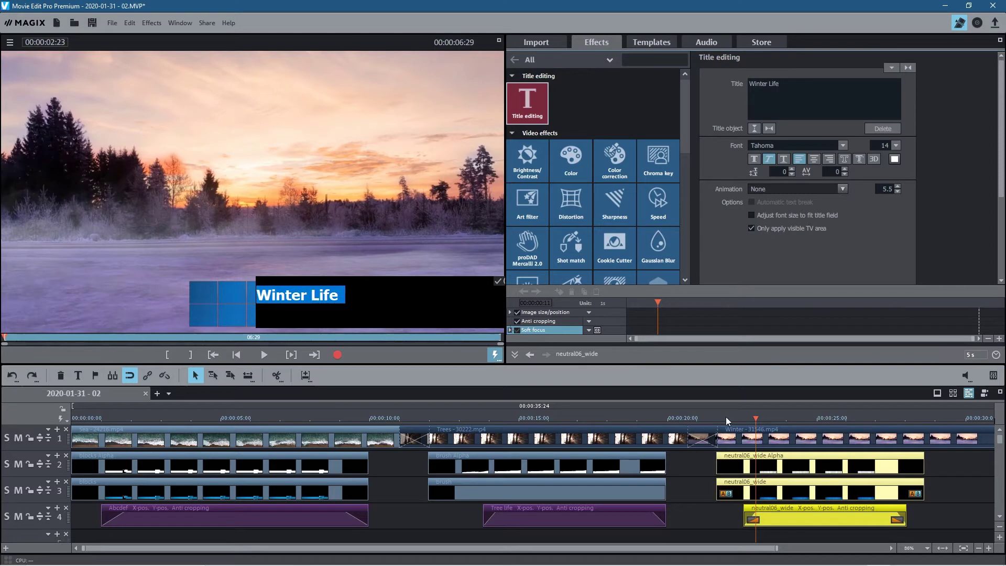
{"action": "left_click", "coordinate": [701, 418]}
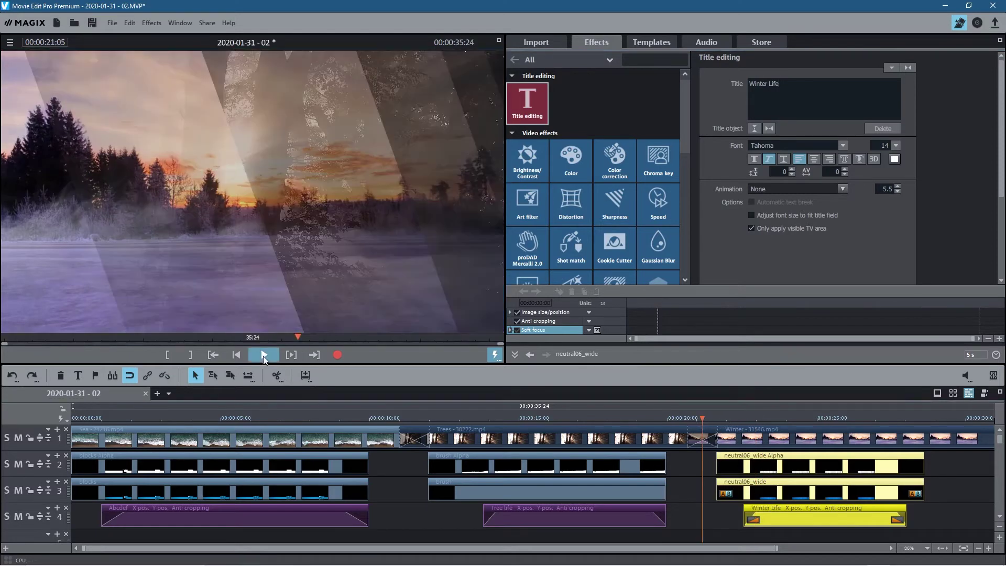
{"action": "left_click", "coordinate": [289, 355]}
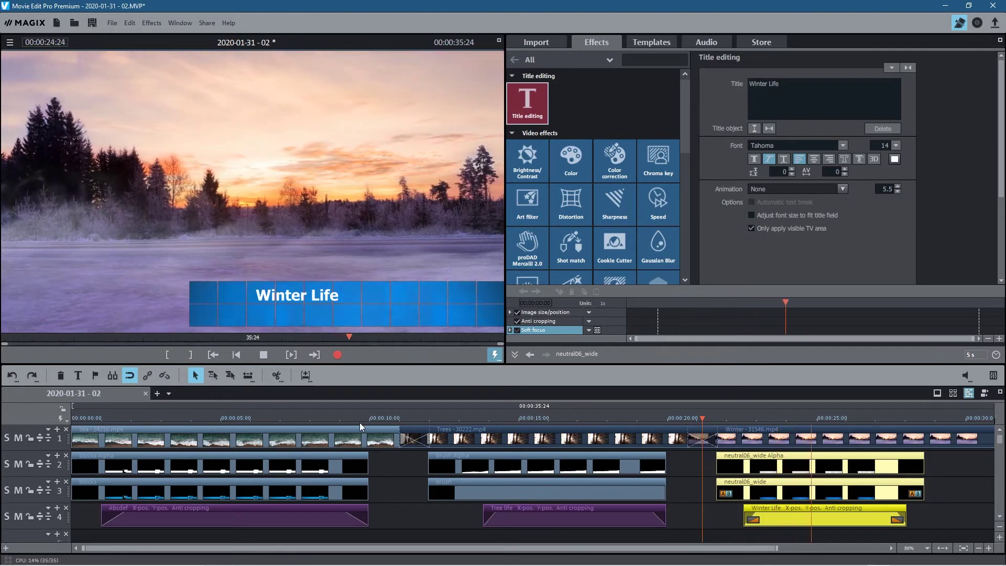
{"action": "left_click_drag", "start_coordinate": [537, 547], "coordinate": [678, 548]}
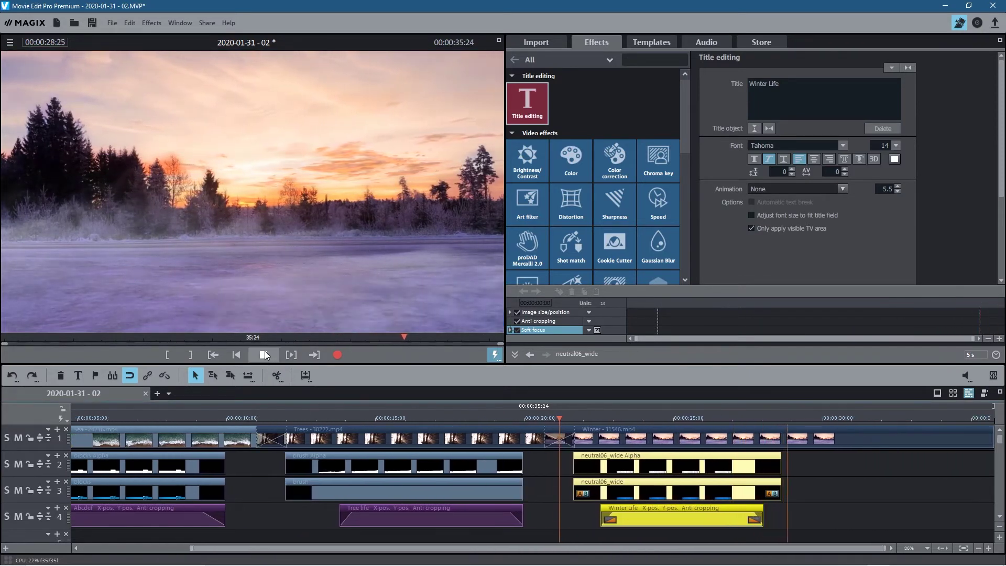
Split off and delete the end of the Winter clip, then save the project.
{"action": "left_click", "coordinate": [881, 417]}
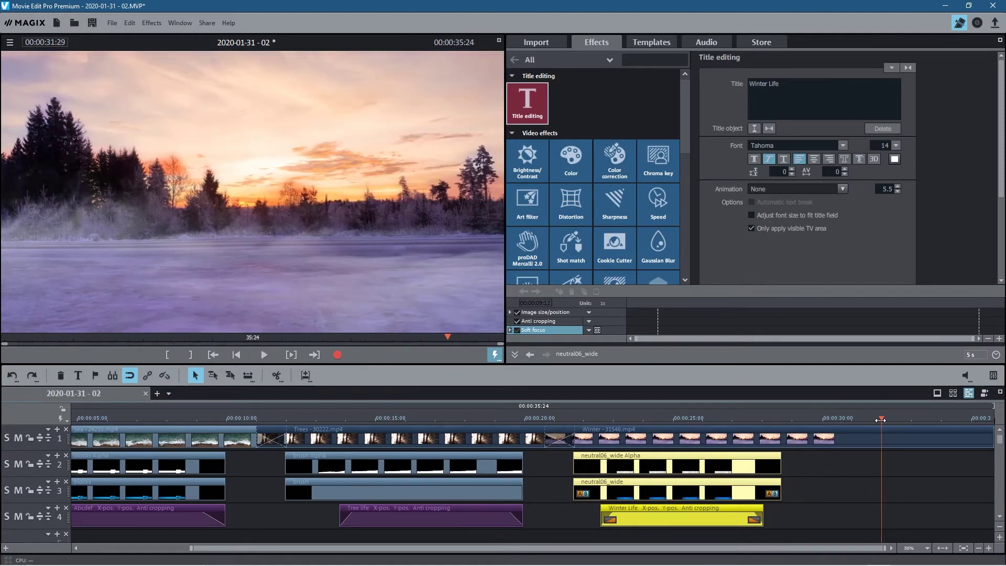
{"action": "left_click", "coordinate": [915, 443]}
{"action": "key", "text": "t"}
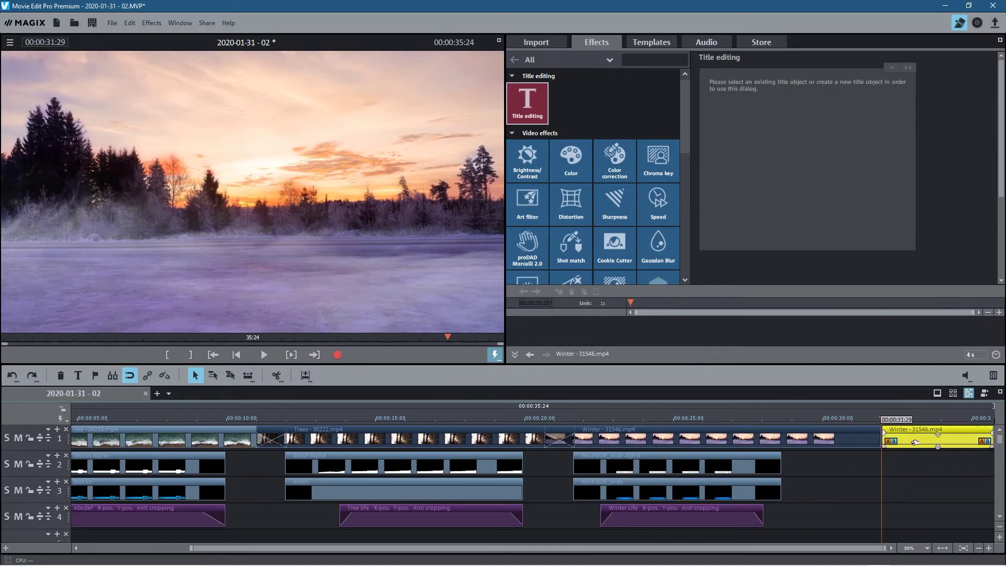
{"action": "key", "text": "Delete"}
{"action": "key", "text": "ctrl+s"}
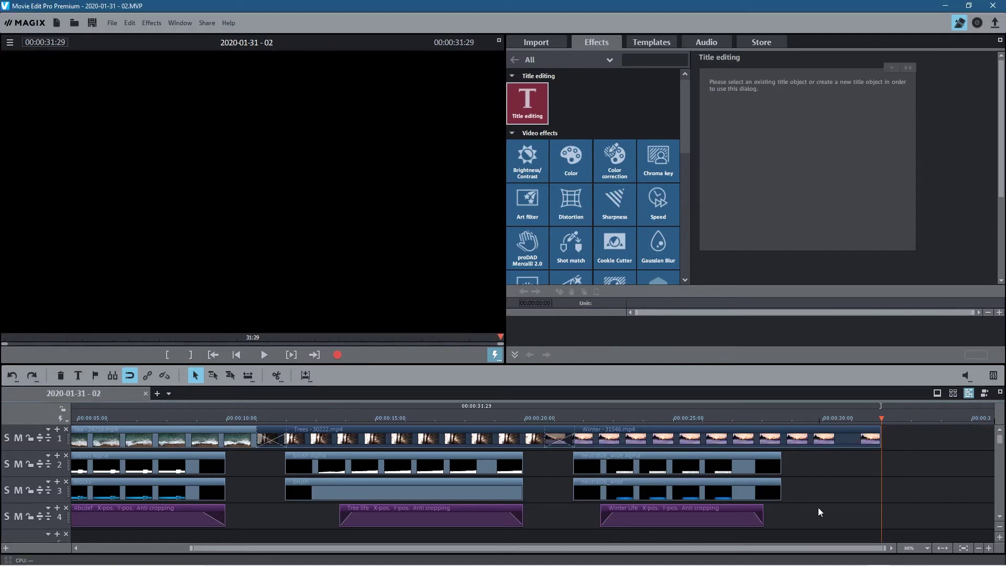
{"action": "key", "text": "alt+Tab"}
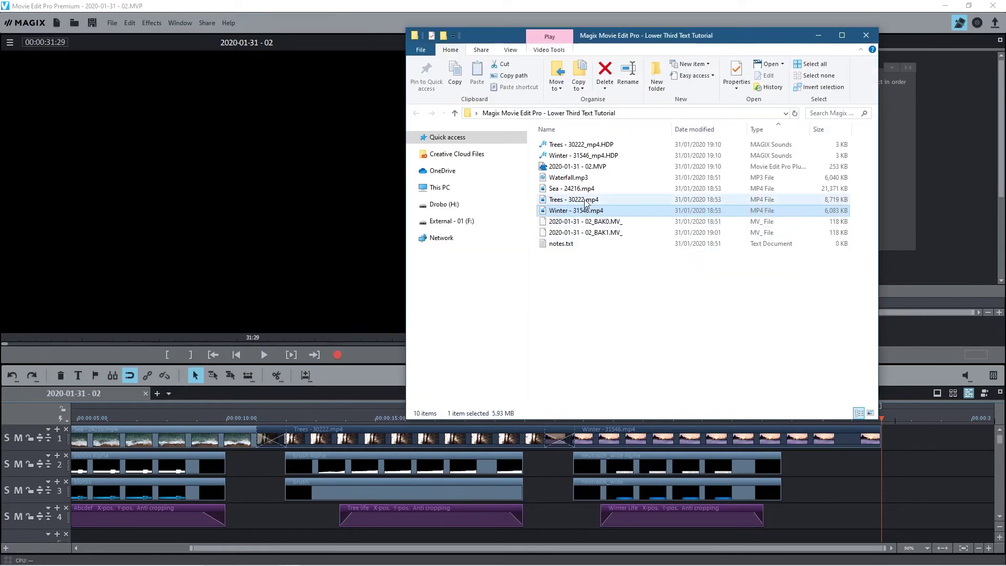
Drag Waterfall.mp3 from File Explorer onto the empty track 5 below the captions.
{"action": "left_click", "coordinate": [579, 185]}
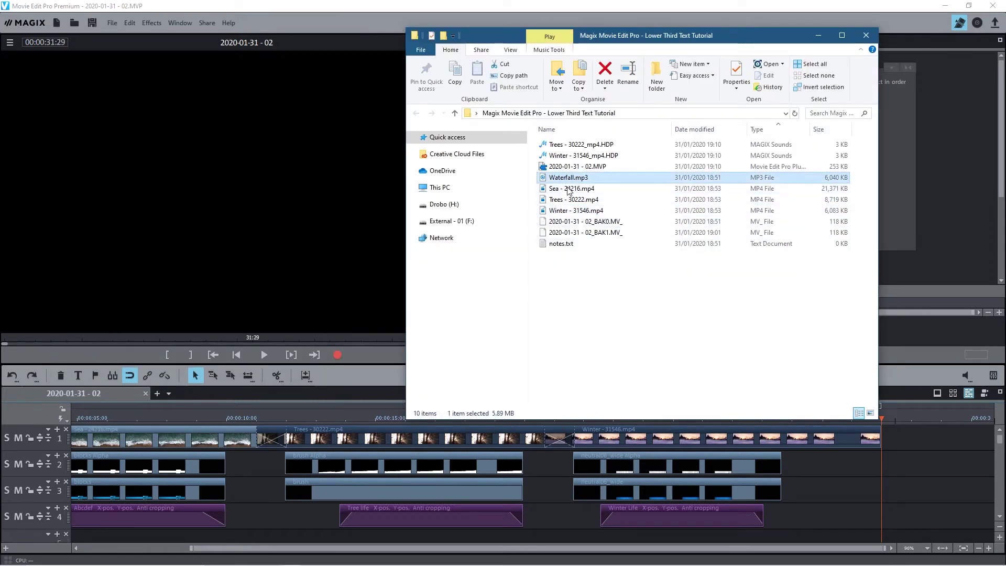
{"action": "left_click_drag", "start_coordinate": [567, 191], "coordinate": [118, 538]}
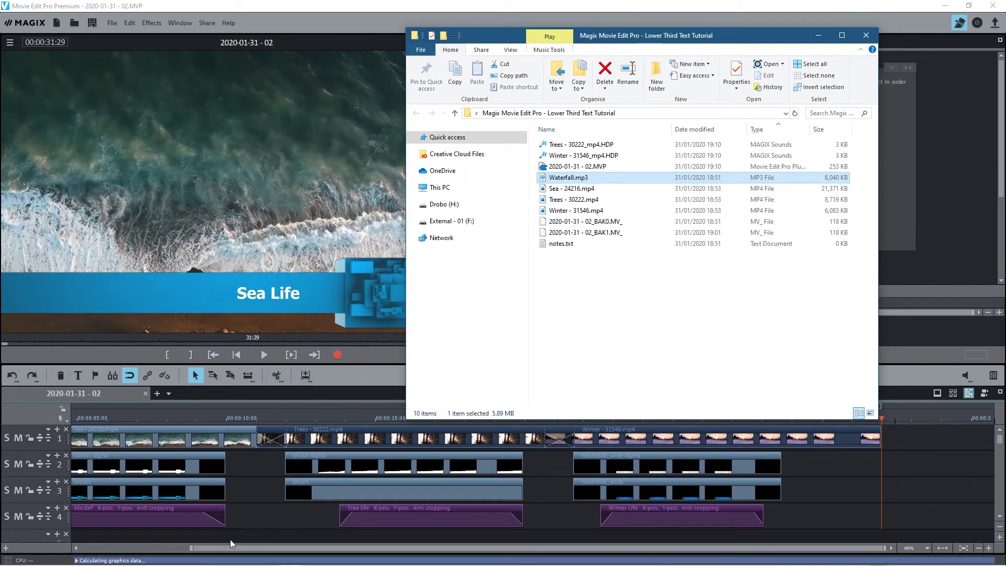
{"action": "left_click", "coordinate": [265, 512]}
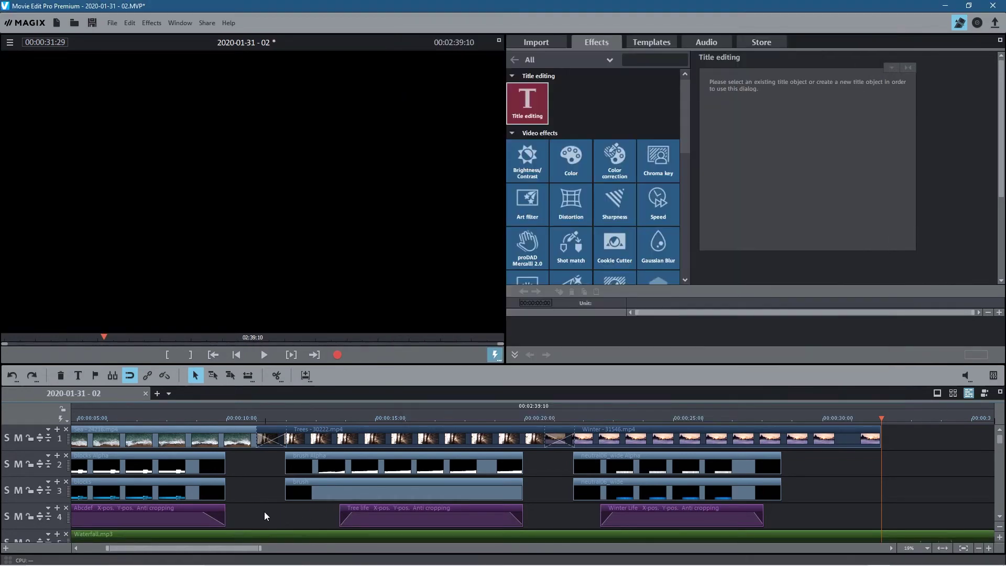
{"action": "scroll", "coordinate": [265, 512], "scroll_direction": "down", "scroll_amount": 1}
{"action": "scroll", "coordinate": [265, 512], "scroll_direction": "down", "scroll_amount": 1}
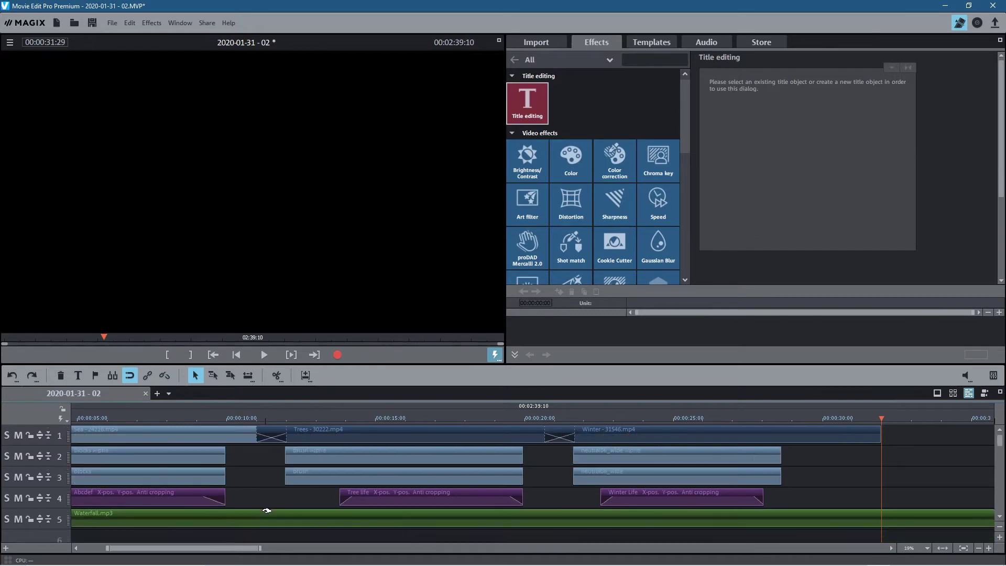
{"action": "scroll", "coordinate": [265, 513], "scroll_direction": "down", "scroll_amount": 1}
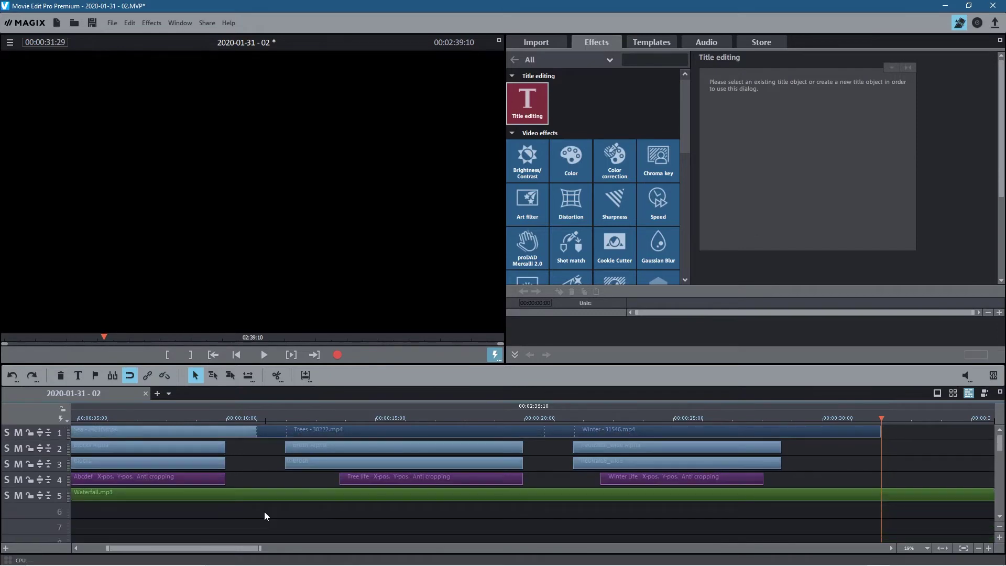
{"action": "scroll", "coordinate": [264, 512], "scroll_direction": "up", "scroll_amount": 2}
{"action": "scroll", "coordinate": [265, 510], "scroll_direction": "up", "scroll_amount": 2}
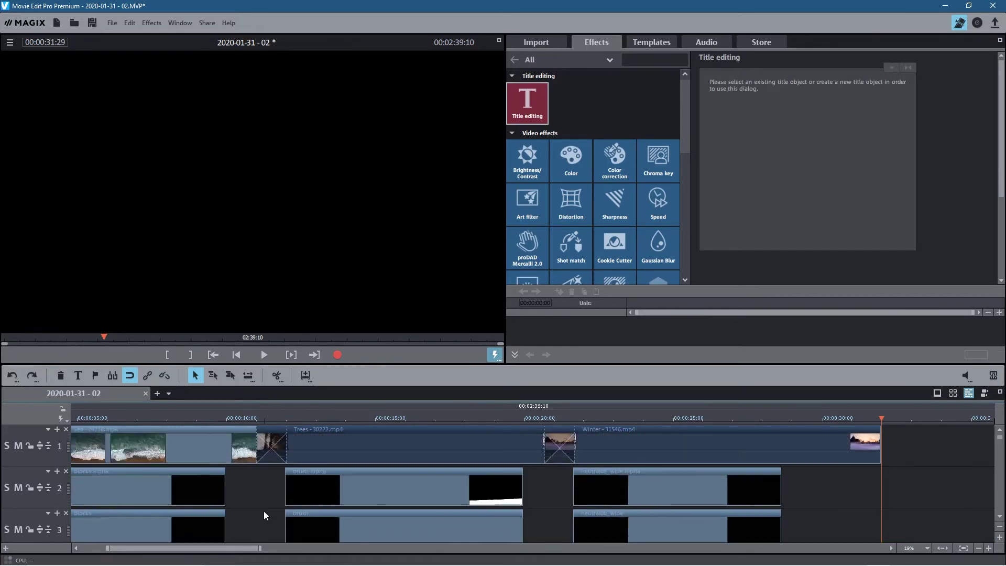
{"action": "scroll", "coordinate": [265, 511], "scroll_direction": "down", "scroll_amount": 1}
{"action": "scroll", "coordinate": [266, 509], "scroll_direction": "down", "scroll_amount": 1}
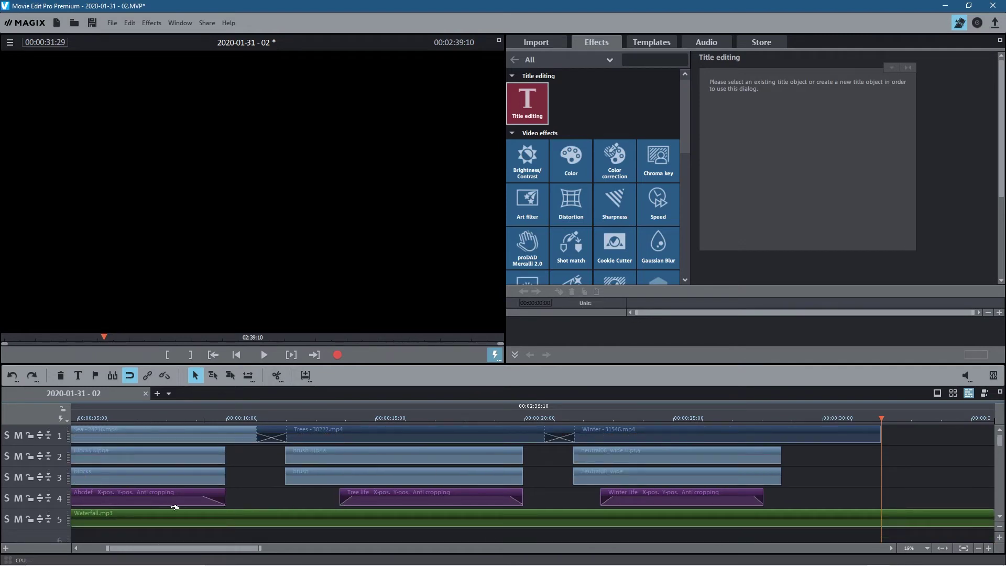
Split Waterfall.mp3 at the playhead and delete the part past the video's end.
{"action": "mouse_move", "coordinate": [875, 430]}
{"action": "left_click", "coordinate": [889, 522]}
{"action": "key", "text": "t"}
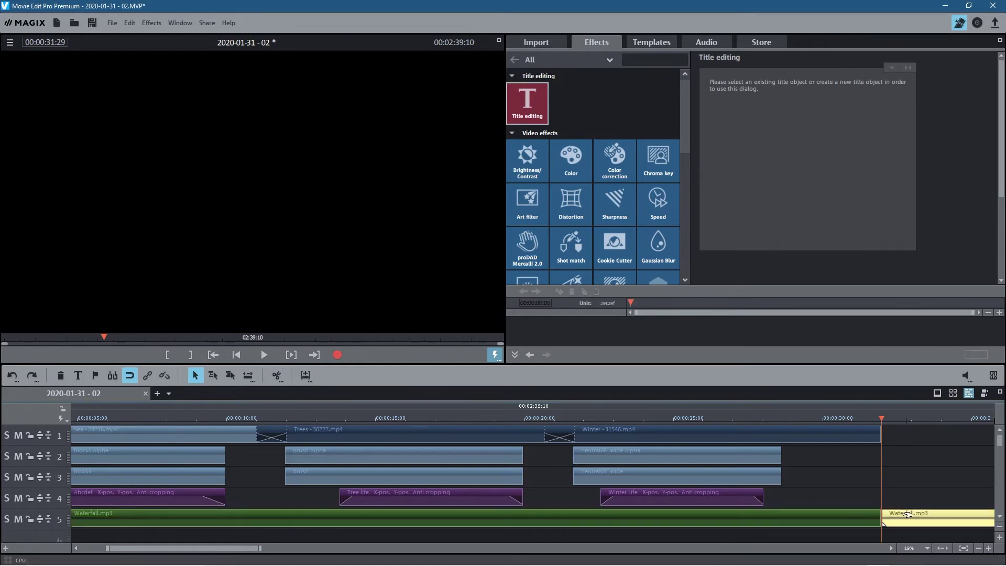
{"action": "left_click", "coordinate": [908, 513]}
{"action": "key", "text": "Delete"}
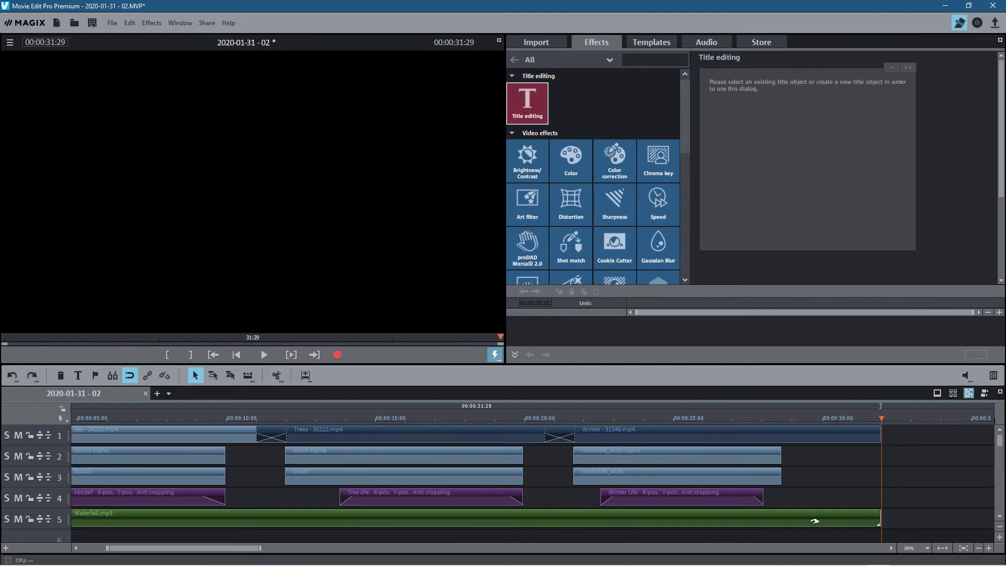
{"action": "left_click", "coordinate": [416, 515]}
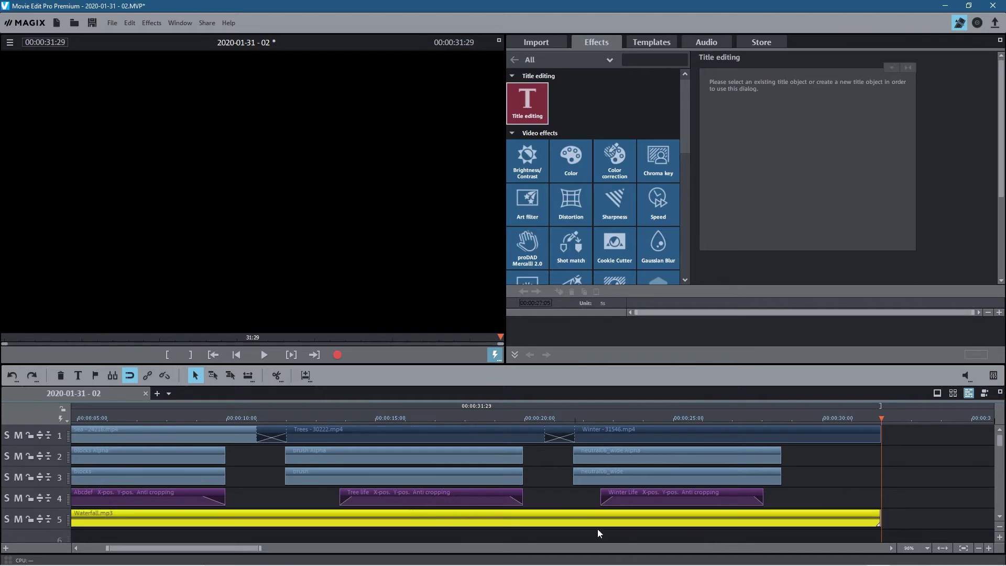
{"action": "scroll", "coordinate": [466, 519], "scroll_direction": "up", "scroll_amount": 2}
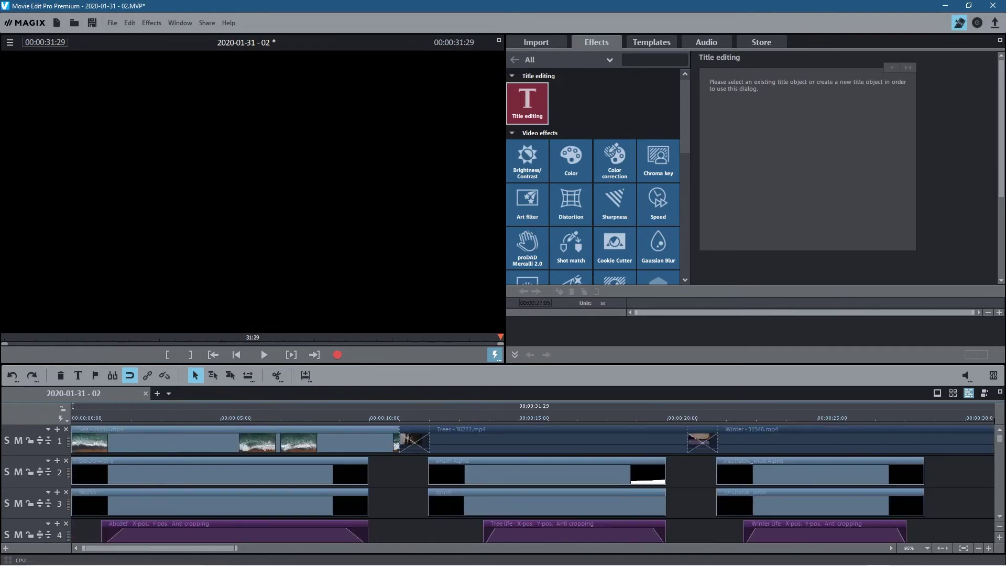
{"action": "scroll", "coordinate": [1001, 444], "scroll_direction": "down", "scroll_amount": 1}
{"action": "scroll", "coordinate": [1003, 450], "scroll_direction": "down", "scroll_amount": 1}
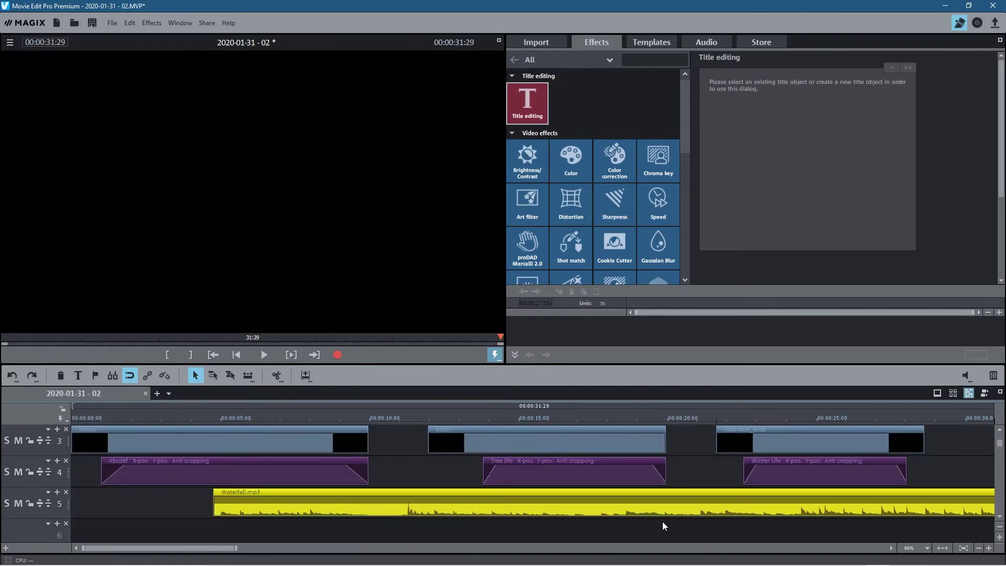
Move Waterfall.mp3 to 00:00:00, lengthen it, and set its volume to -12 dB.
{"action": "left_click_drag", "start_coordinate": [491, 496], "coordinate": [349, 496]}
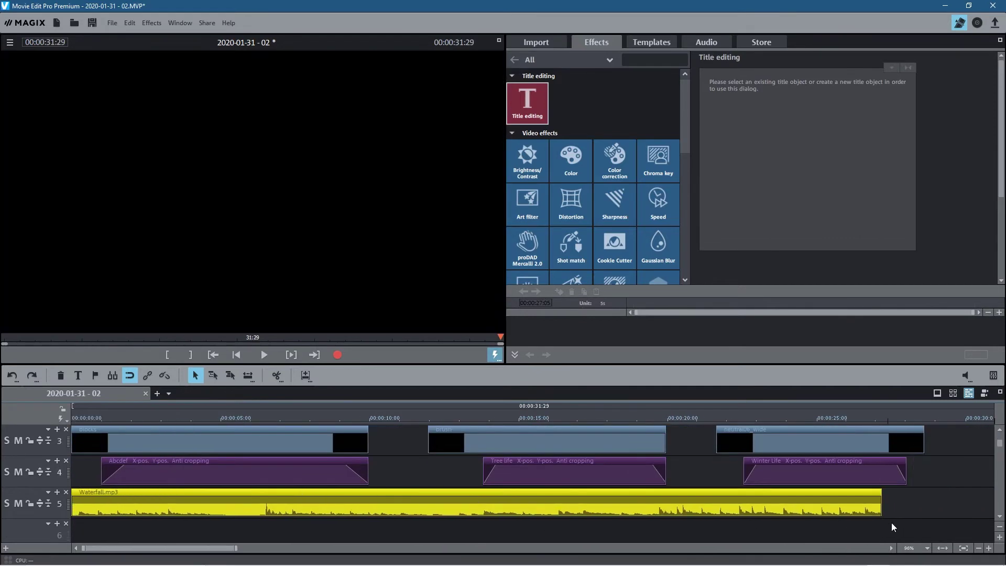
{"action": "mouse_move", "coordinate": [880, 502]}
{"action": "left_click_drag", "start_coordinate": [880, 498], "coordinate": [921, 501]}
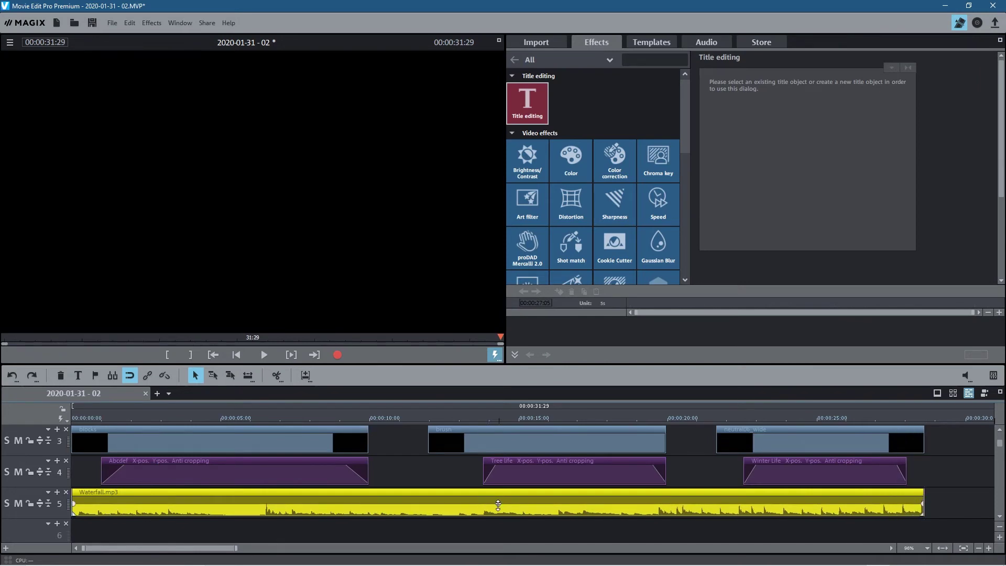
{"action": "left_click_drag", "start_coordinate": [498, 504], "coordinate": [497, 515]}
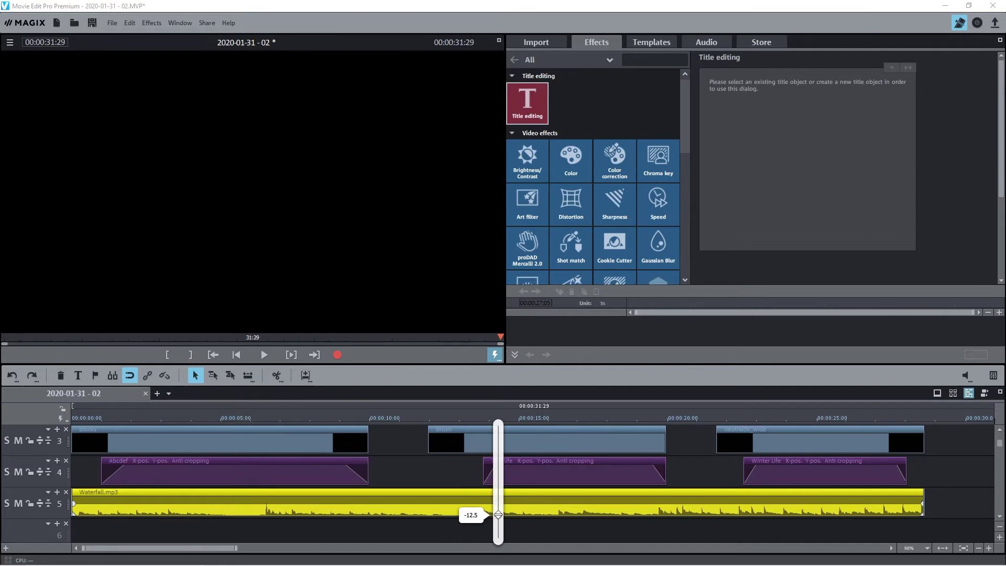
{"action": "left_click_drag", "start_coordinate": [498, 514], "coordinate": [497, 511]}
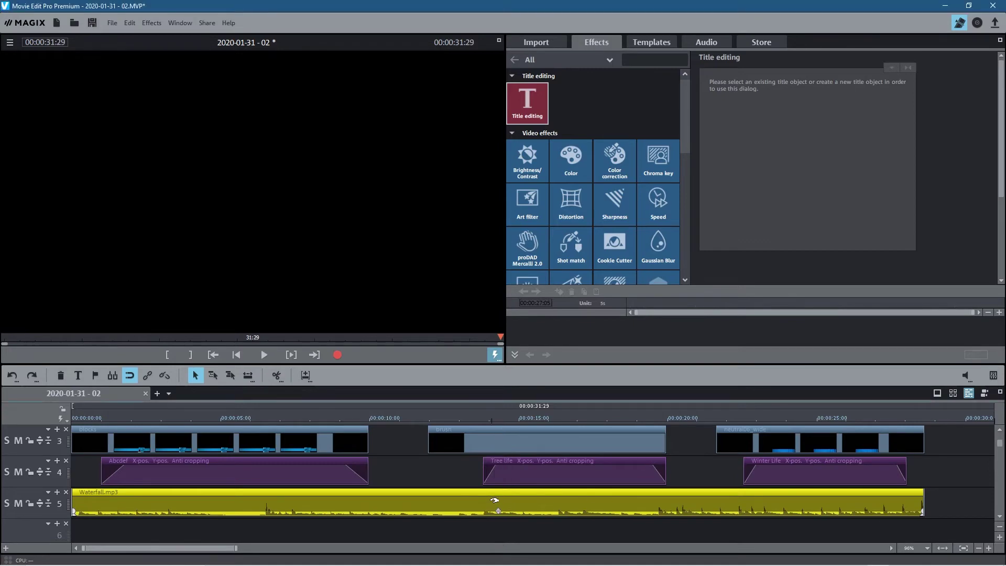
{"action": "right_click", "coordinate": [499, 499]}
{"action": "mouse_move", "coordinate": [541, 270]}
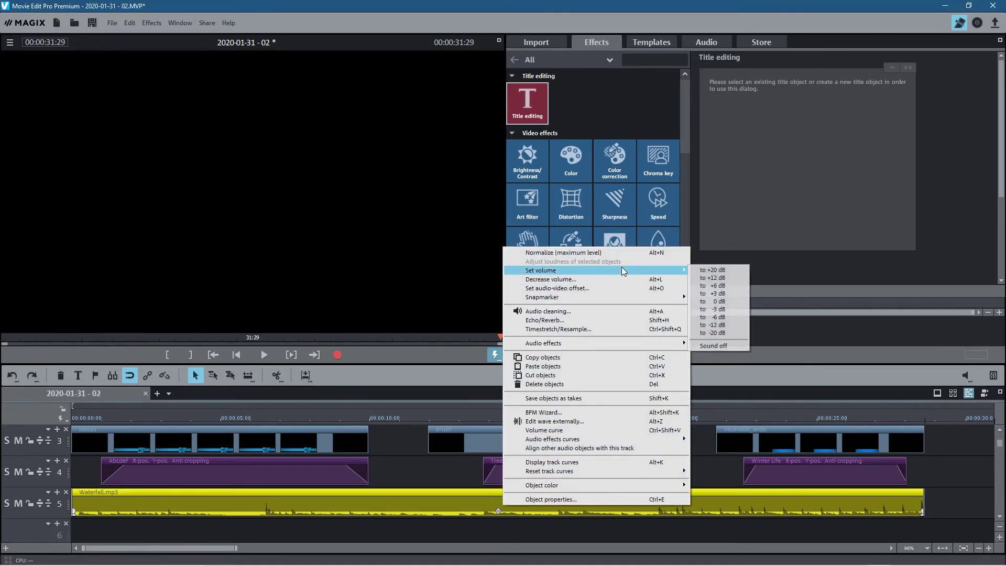
{"action": "left_click", "coordinate": [718, 325]}
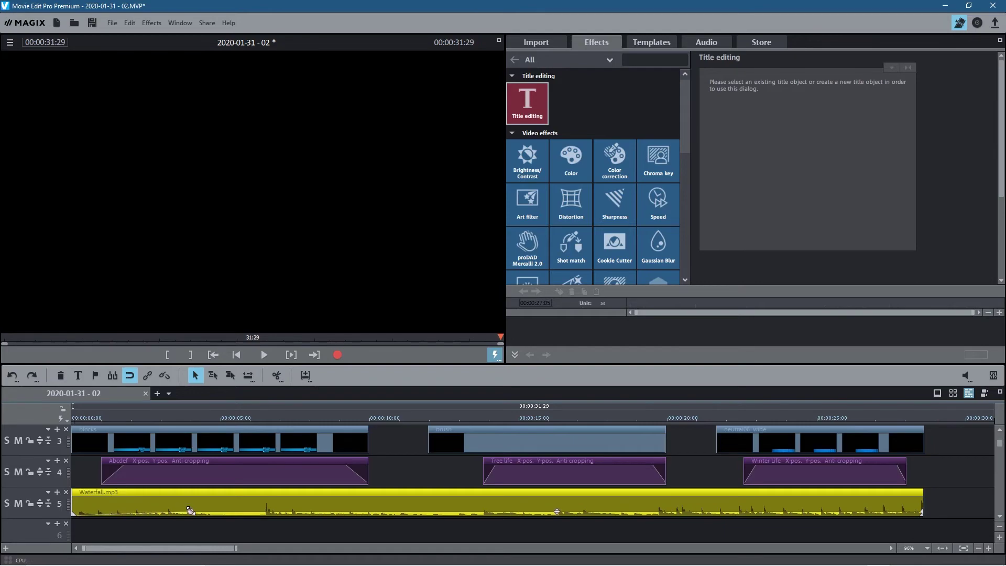
{"action": "left_click", "coordinate": [102, 416]}
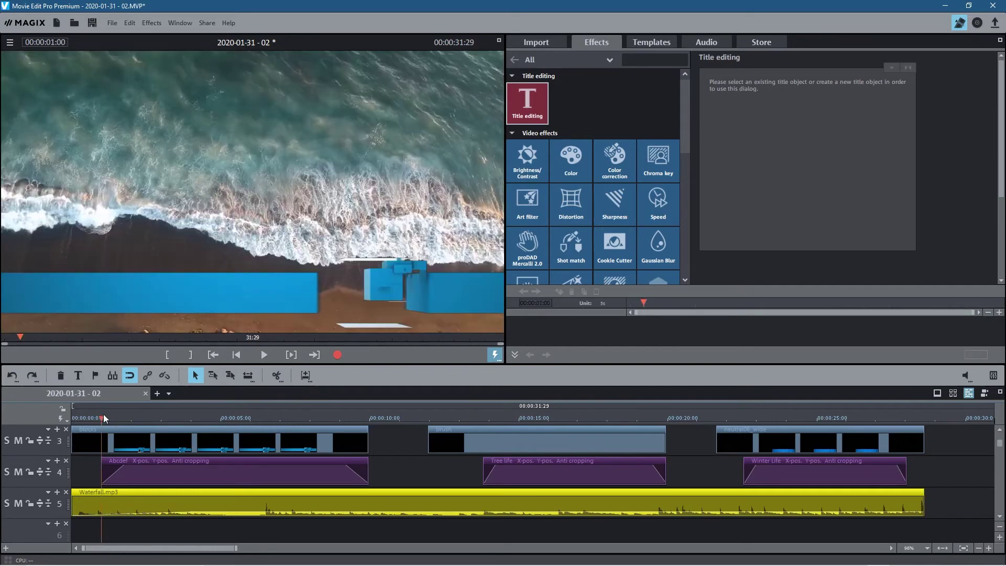
{"action": "left_click_drag", "start_coordinate": [103, 415], "coordinate": [58, 428]}
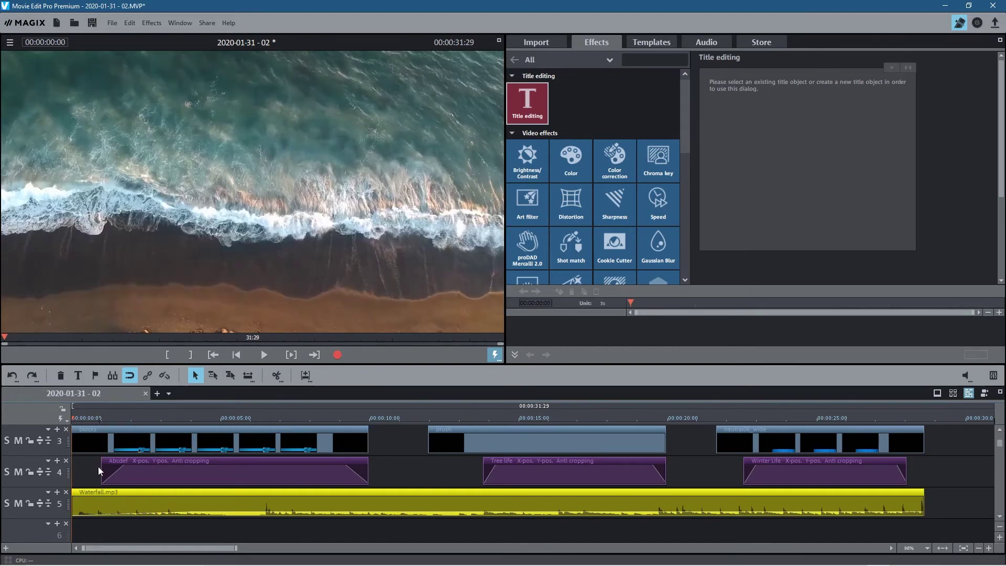
{"action": "mouse_move", "coordinate": [439, 501]}
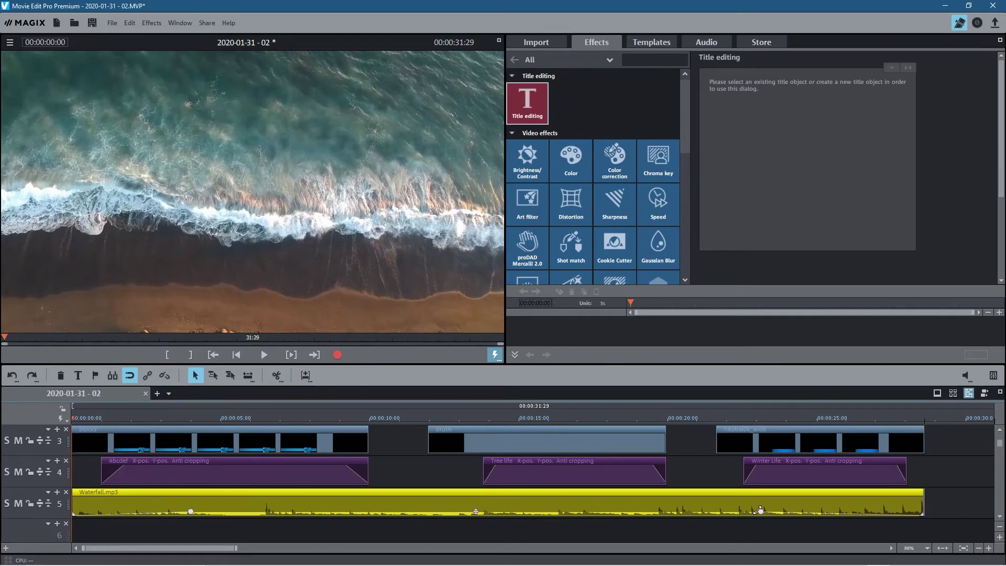
{"action": "mouse_move", "coordinate": [234, 470]}
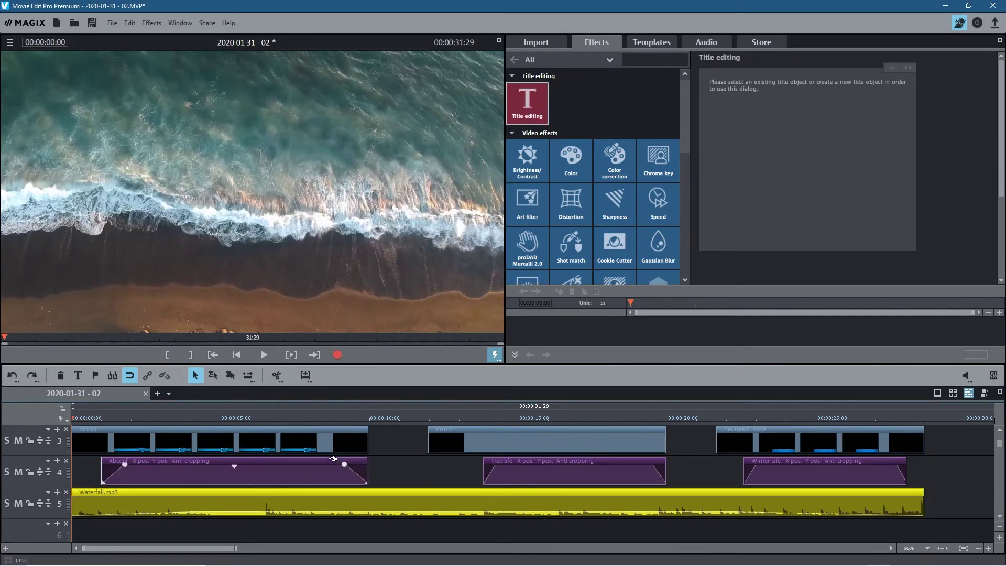
{"action": "scroll", "coordinate": [422, 465], "scroll_direction": "up", "scroll_amount": 1}
{"action": "scroll", "coordinate": [422, 464], "scroll_direction": "up", "scroll_amount": 1}
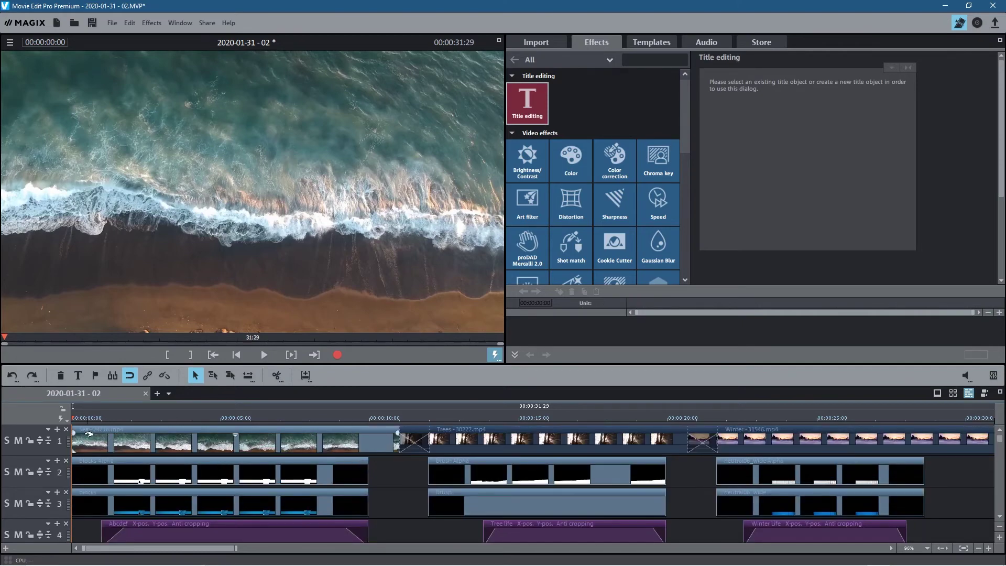
{"action": "left_click", "coordinate": [75, 442]}
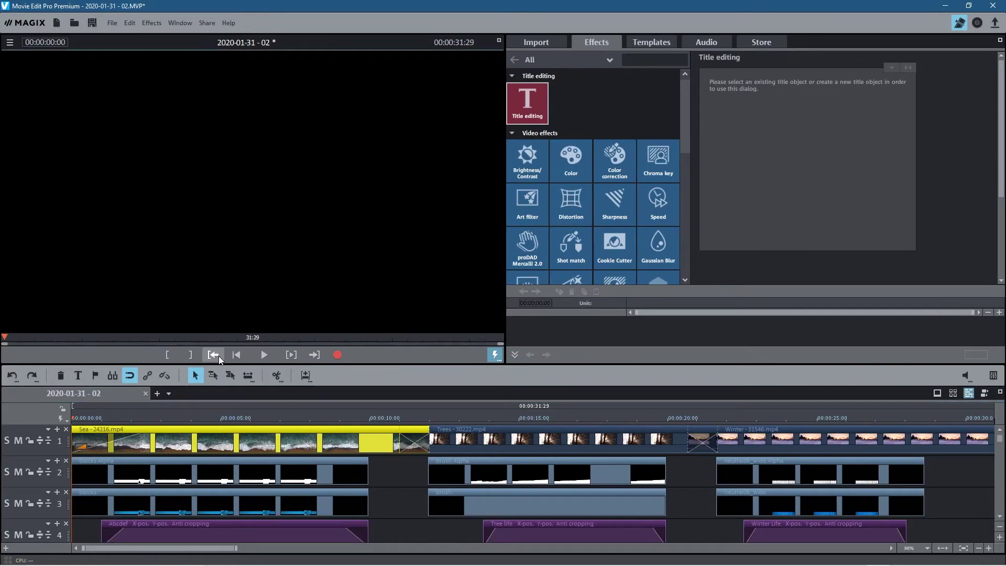
{"action": "left_click", "coordinate": [265, 354]}
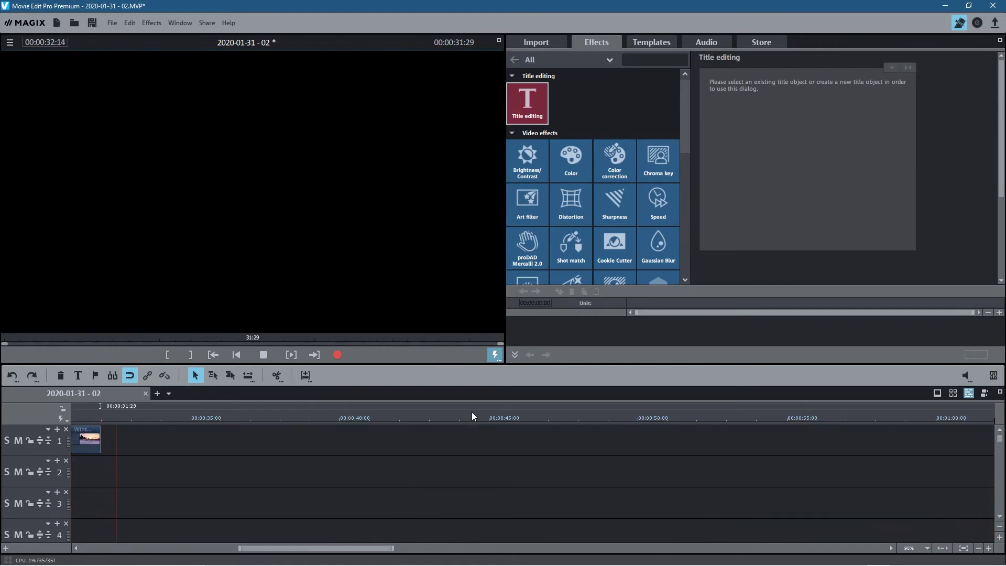
Stop playback once the movie has played past its end.
{"action": "left_click", "coordinate": [264, 354]}
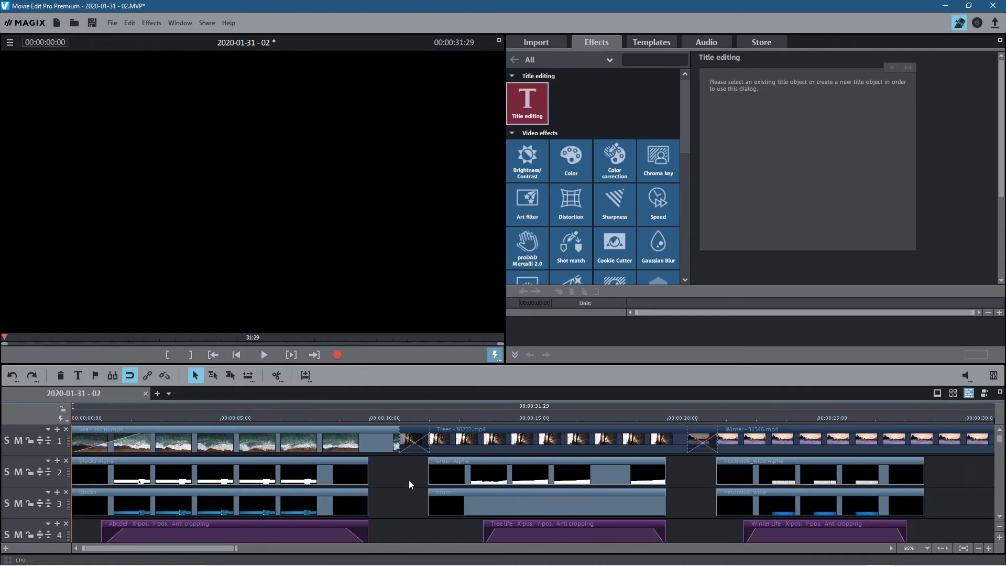
{"action": "scroll", "coordinate": [410, 480], "scroll_direction": "down", "scroll_amount": 2}
{"action": "scroll", "coordinate": [410, 480], "scroll_direction": "up", "scroll_amount": 2}
{"action": "scroll", "coordinate": [409, 480], "scroll_direction": "down", "scroll_amount": 2, "text": "ctrl"}
{"action": "scroll", "coordinate": [409, 480], "scroll_direction": "up", "scroll_amount": 5, "text": "ctrl"}
{"action": "scroll", "coordinate": [409, 481], "scroll_direction": "down", "scroll_amount": 3, "text": "ctrl"}
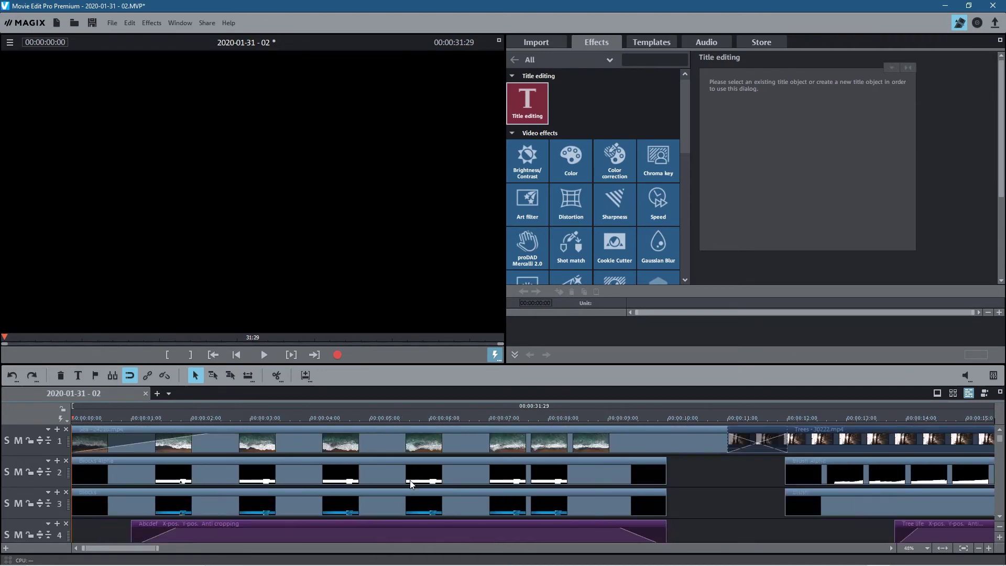
{"action": "scroll", "coordinate": [410, 485], "scroll_direction": "down", "scroll_amount": 1}
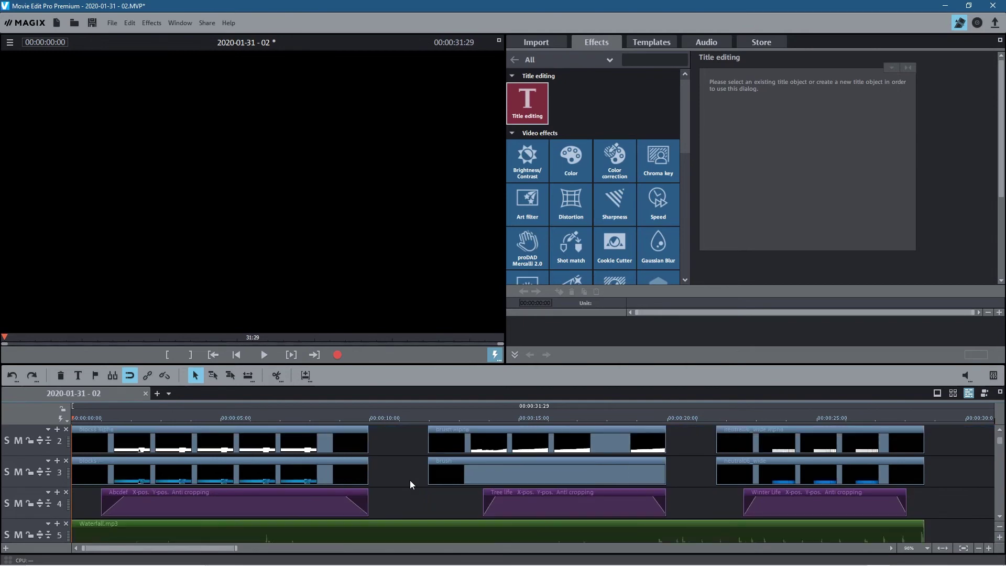
{"action": "scroll", "coordinate": [410, 484], "scroll_direction": "up", "scroll_amount": 1}
{"action": "scroll", "coordinate": [409, 484], "scroll_direction": "down", "scroll_amount": 1, "text": "shift"}
{"action": "scroll", "coordinate": [409, 484], "scroll_direction": "down", "scroll_amount": 1, "text": "shift"}
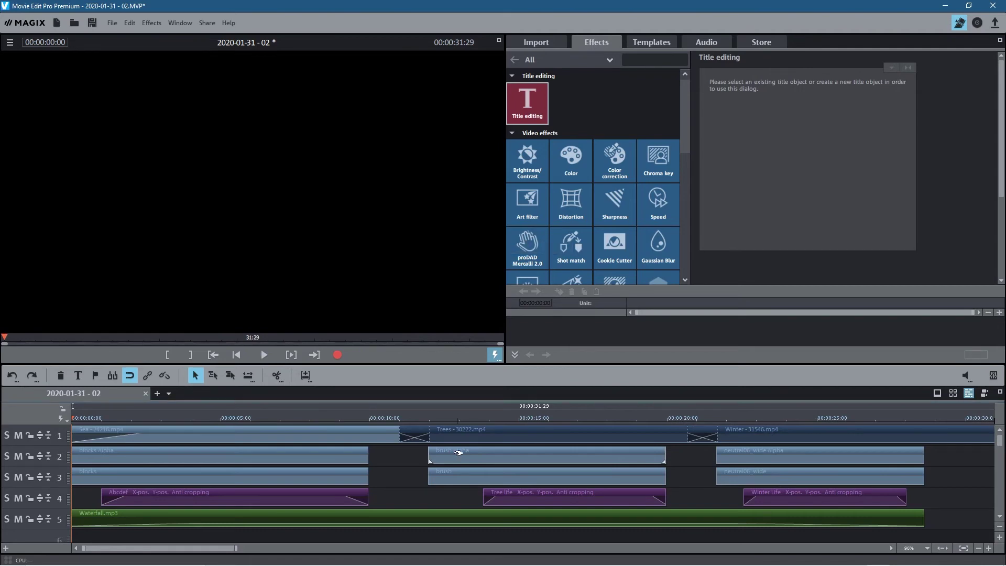
Save, scrub the opening, and stretch Waterfall.mp3 to end with the Winter clip.
{"action": "left_click", "coordinate": [93, 23]}
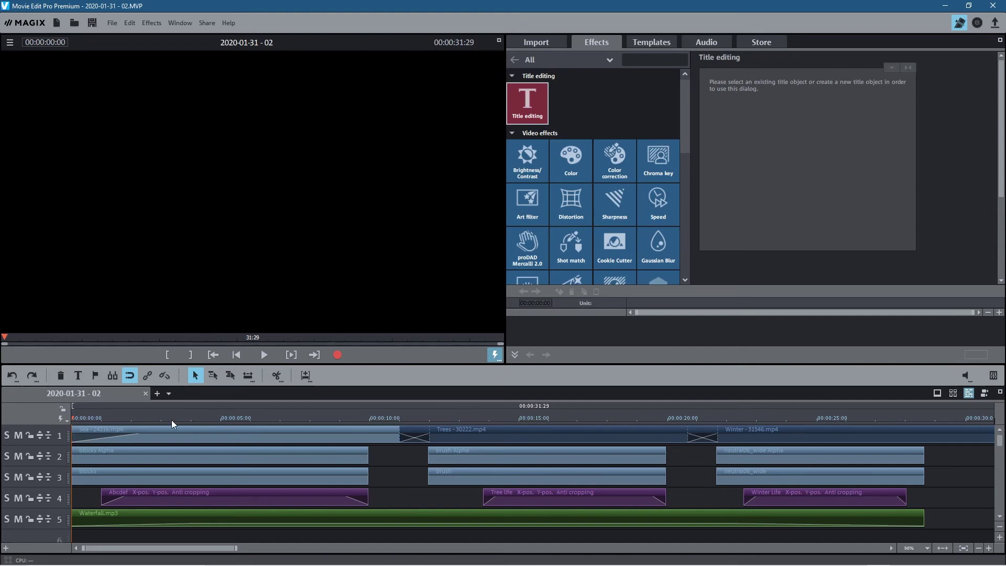
{"action": "mouse_move", "coordinate": [151, 416]}
{"action": "left_mouse_down"}
{"action": "mouse_move", "coordinate": [108, 425]}
{"action": "mouse_move", "coordinate": [838, 406]}
{"action": "mouse_move", "coordinate": [475, 418]}
{"action": "mouse_move", "coordinate": [376, 433]}
{"action": "mouse_move", "coordinate": [968, 434]}
{"action": "mouse_move", "coordinate": [943, 442]}
{"action": "left_mouse_up"}
{"action": "left_click_drag", "start_coordinate": [838, 522], "coordinate": [936, 514]}
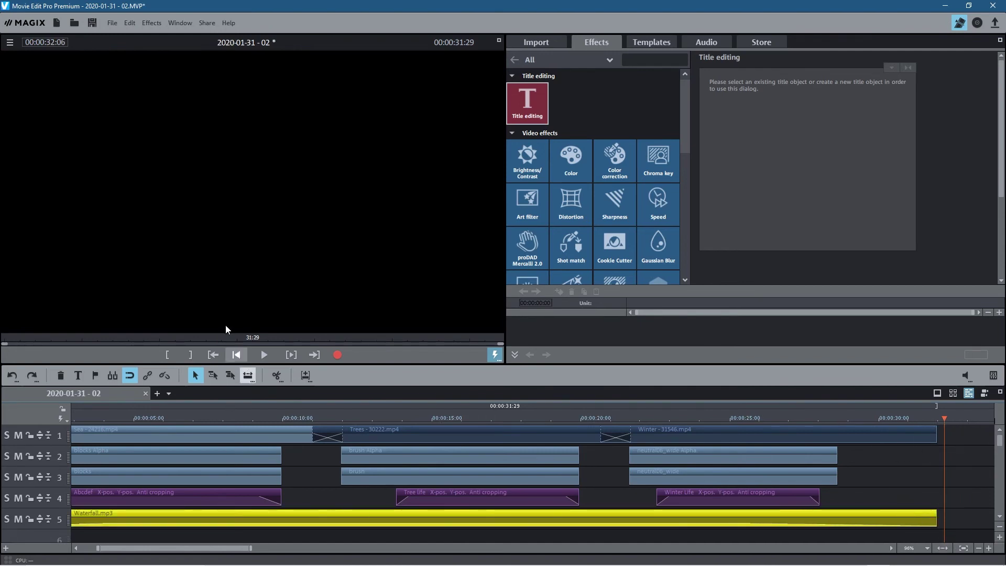
Save, check the Winter Life, Tree life and Sea Life captions, then save again.
{"action": "left_click", "coordinate": [92, 22]}
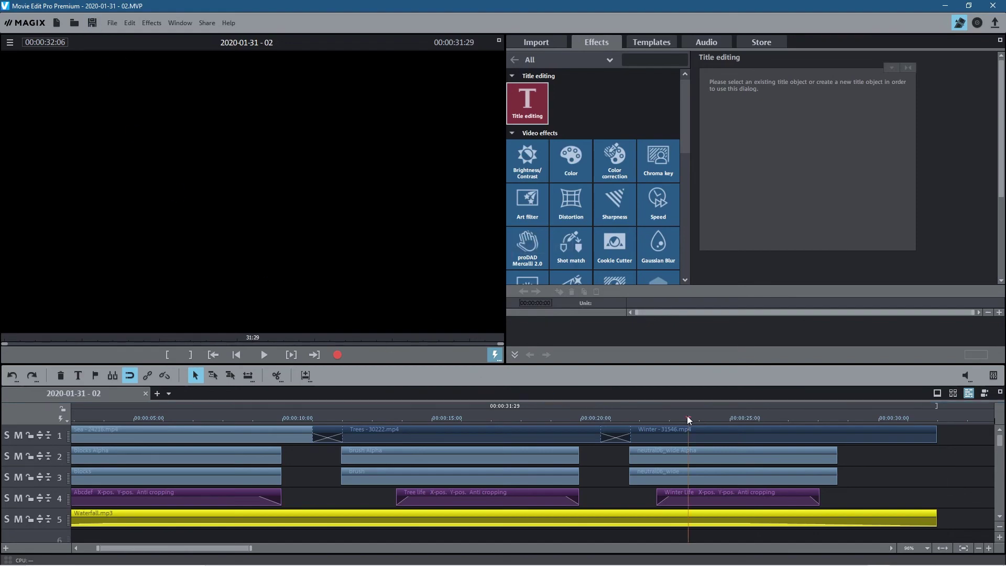
{"action": "mouse_move", "coordinate": [690, 417]}
{"action": "left_mouse_down"}
{"action": "mouse_move", "coordinate": [8, 422]}
{"action": "mouse_move", "coordinate": [631, 416]}
{"action": "left_mouse_up"}
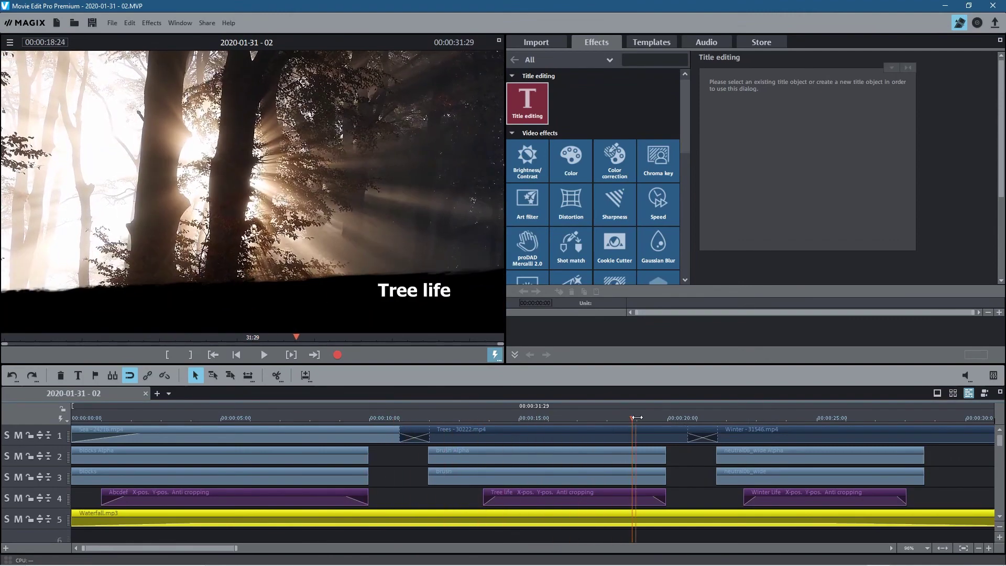
{"action": "left_click_drag", "start_coordinate": [638, 424], "coordinate": [832, 428]}
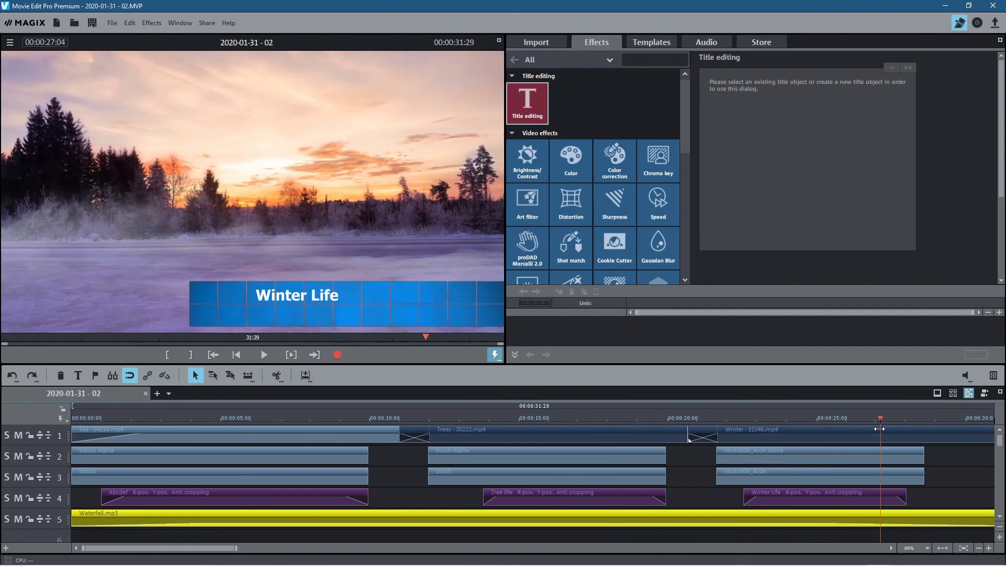
{"action": "left_click", "coordinate": [502, 418]}
{"action": "left_click", "coordinate": [160, 419]}
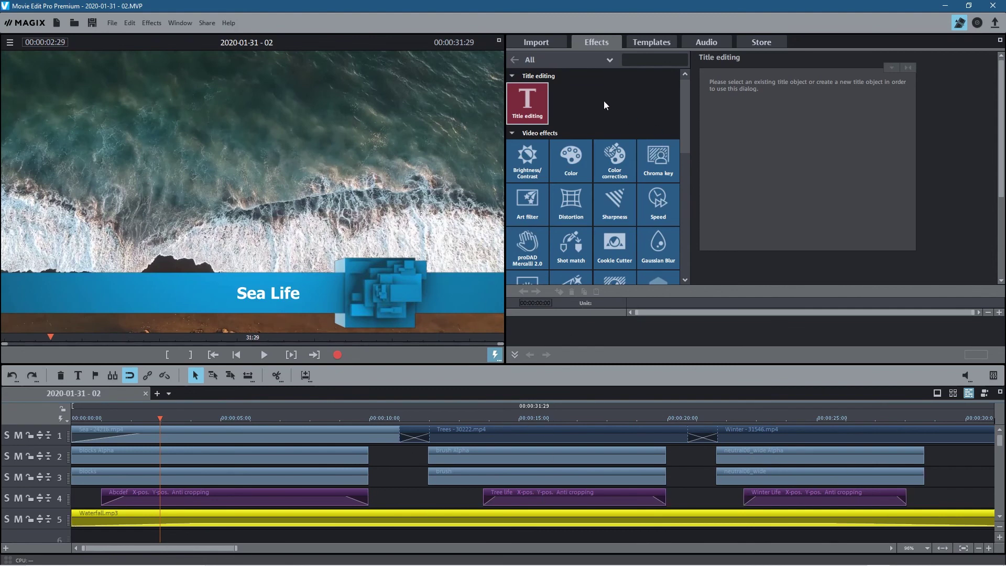
{"action": "left_click", "coordinate": [91, 27]}
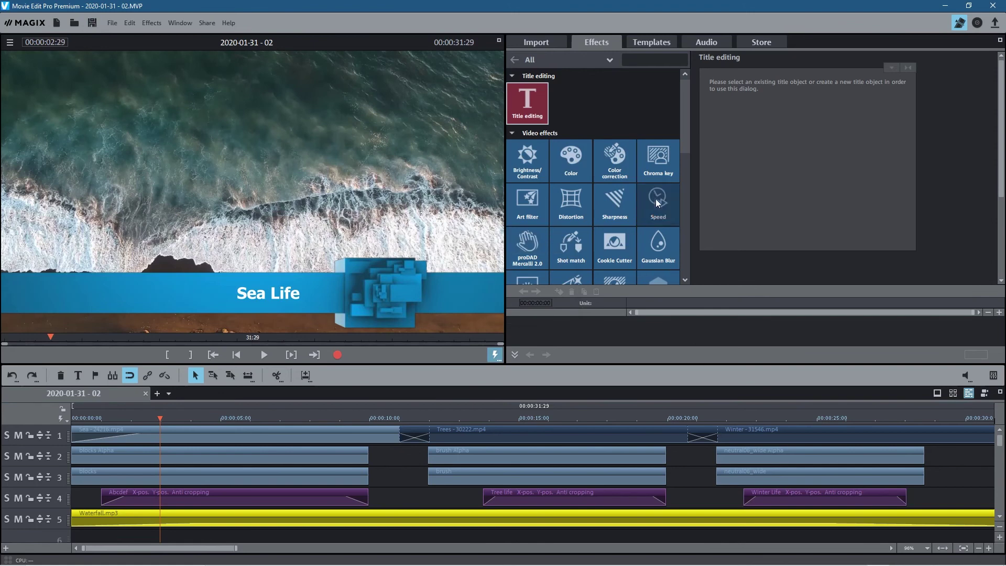
Switch to the Templates and then Import tabs, and minimize Movie Edit Pro.
{"action": "left_click", "coordinate": [639, 43]}
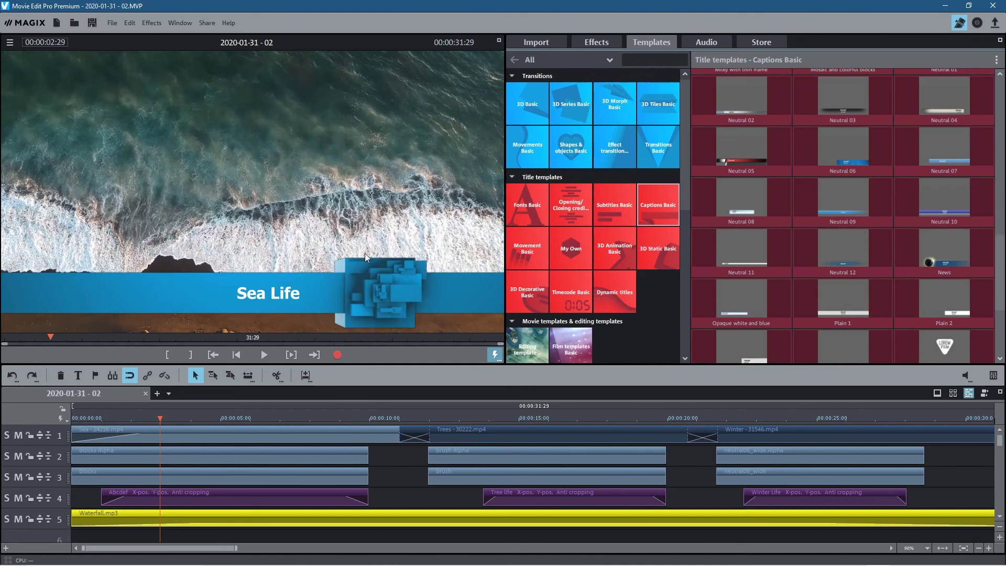
{"action": "left_click", "coordinate": [542, 44]}
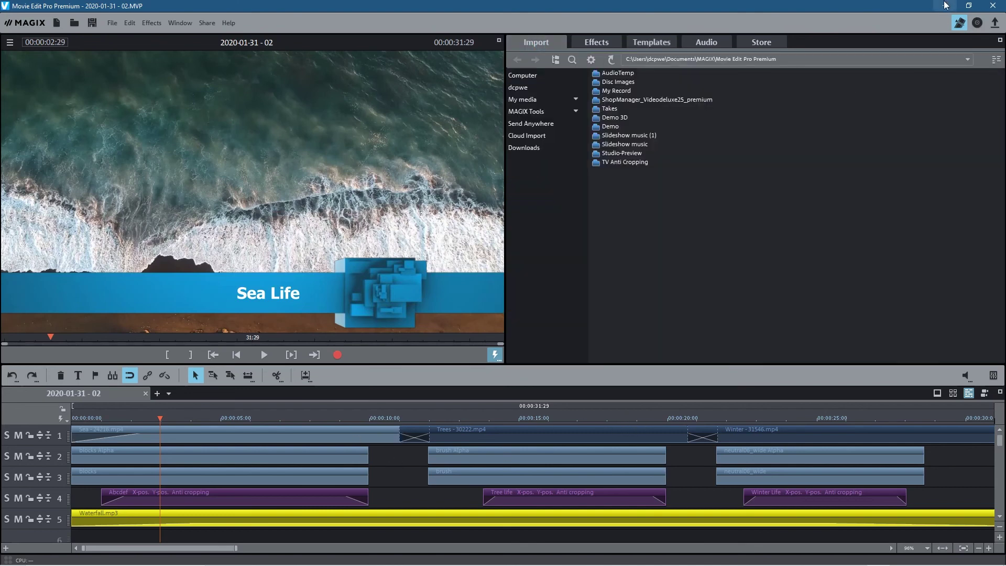
{"action": "left_click", "coordinate": [944, 6]}
Close the File Explorer project folder window.
{"action": "left_click", "coordinate": [865, 35]}
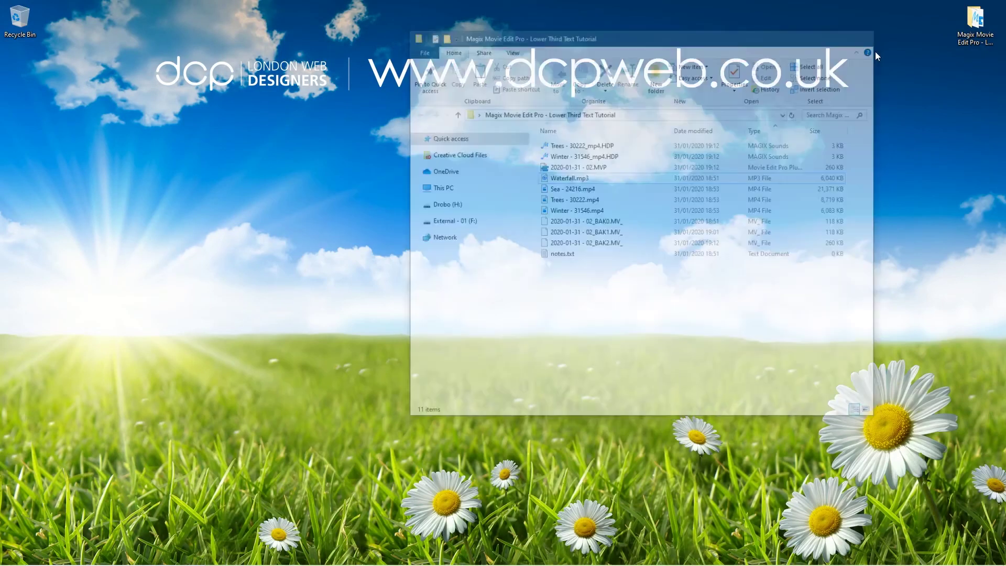